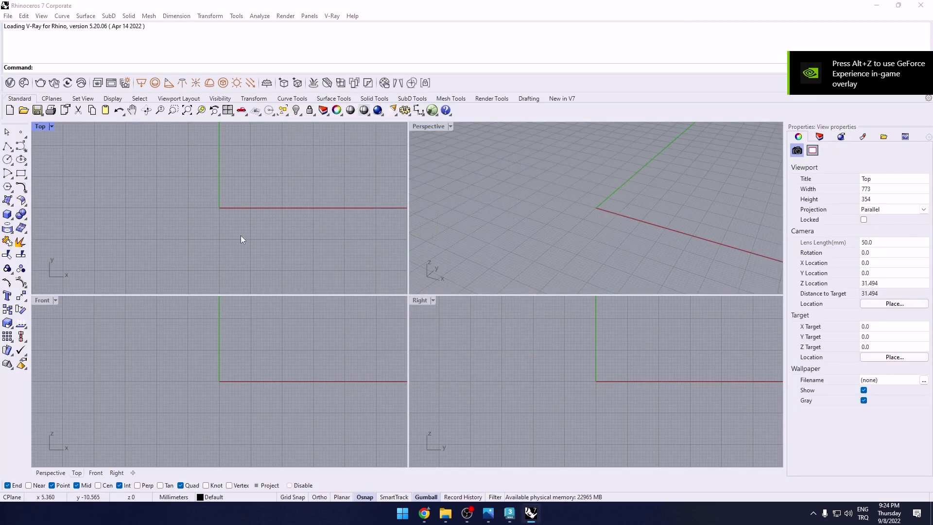
# Step: Maximize the Top view and draw a horizontal polyline segment about 98 mm long above the x axis
pyautogui.doubleClick(44, 127)
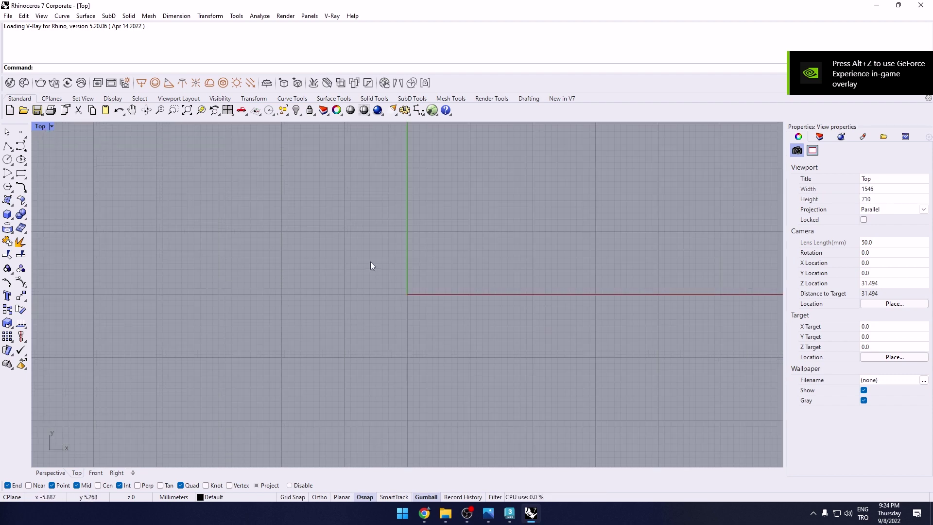
pyautogui.scroll(-3, 371, 265)
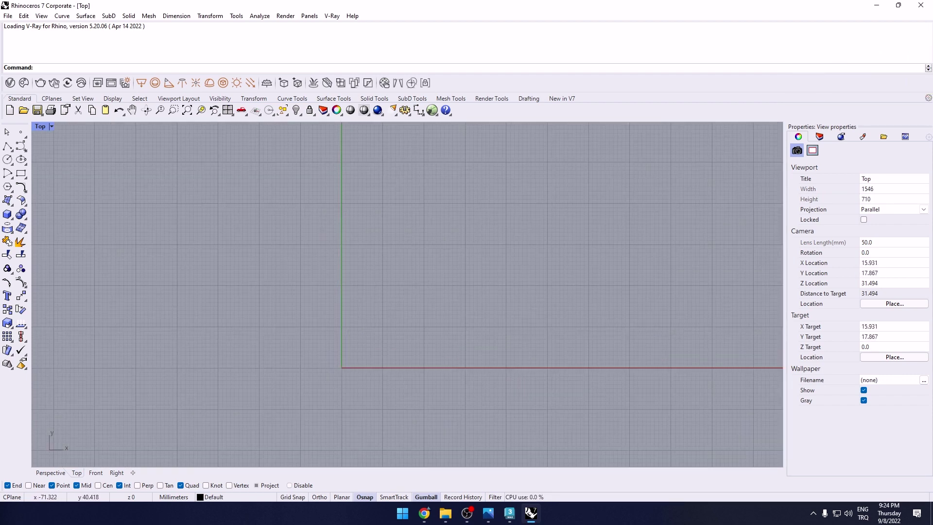
pyautogui.click(7, 146)
pyautogui.click(309, 247)
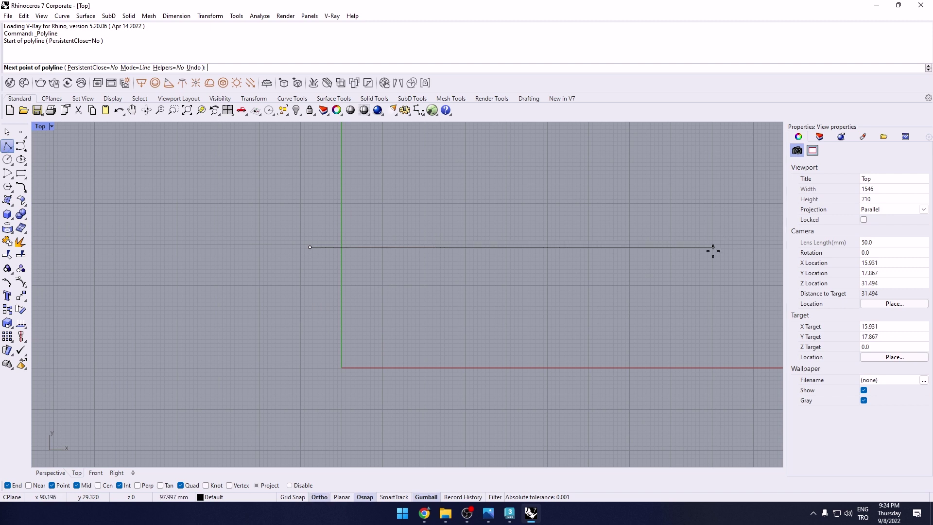
pyautogui.click(713, 247)
pyautogui.press('Return')
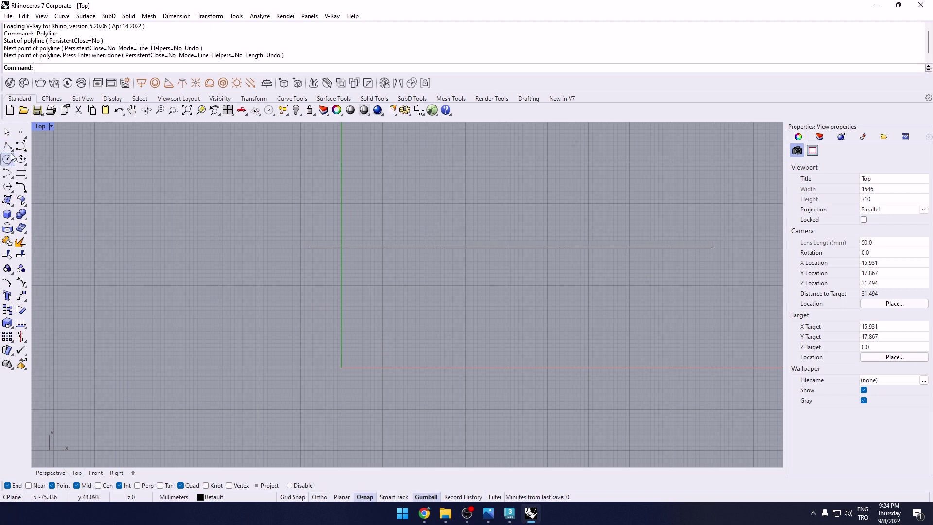
# Step: Draw a vertical line from its midpoint, centred on the horizontal line's midpoint and extending equally to both sides
pyautogui.click(8, 147)
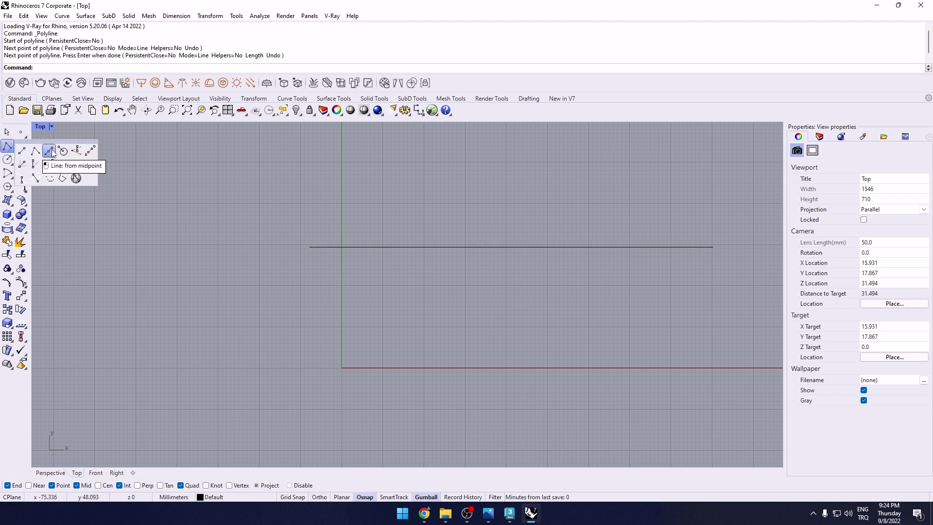
pyautogui.click(49, 151)
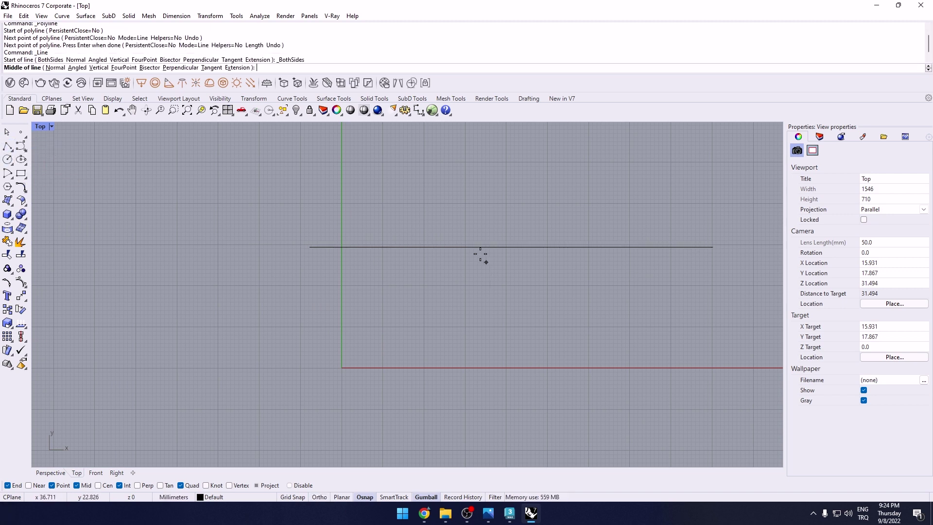
pyautogui.click(510, 248)
pyautogui.scroll(-2, 513, 262)
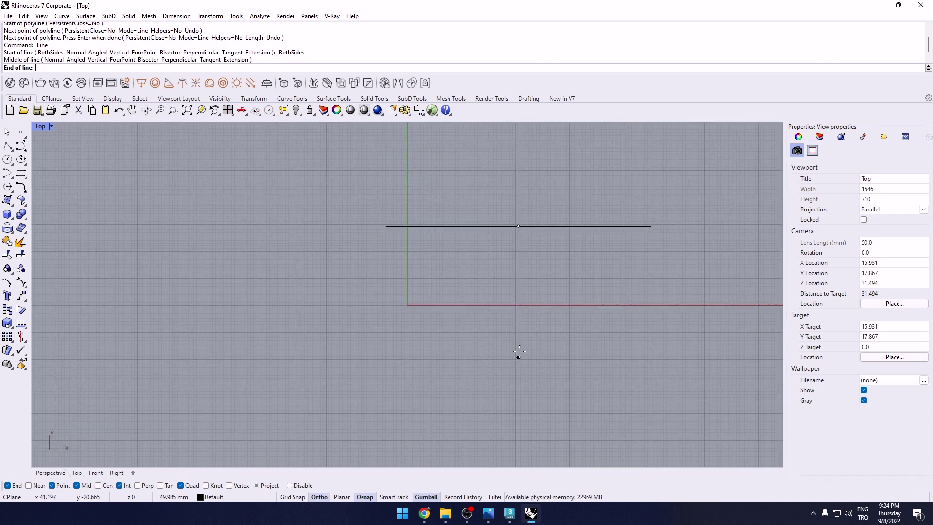
pyautogui.click(519, 327)
pyautogui.scroll(-10, 530, 302)
pyautogui.scroll(5, 532, 311)
pyautogui.scroll(4, 528, 307)
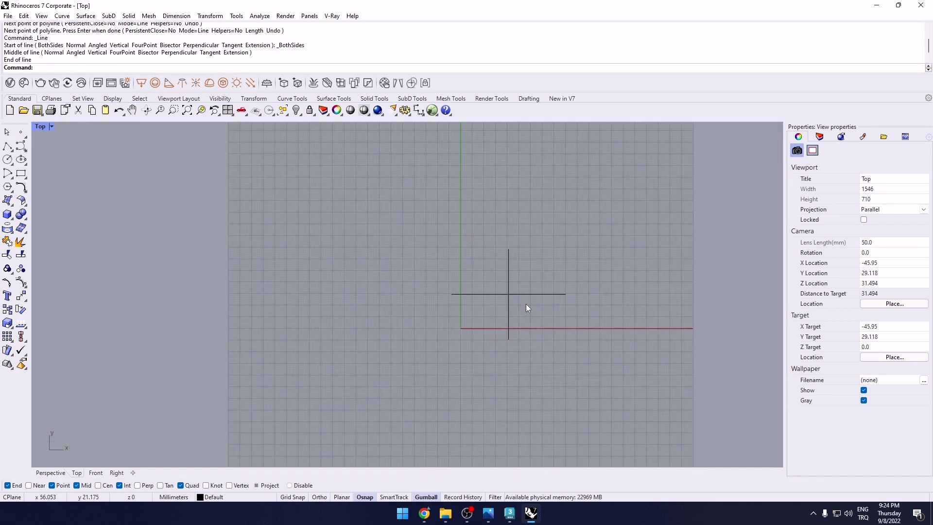
pyautogui.scroll(2, 524, 272)
pyautogui.moveTo(530, 276); pyautogui.dragTo(483, 308)
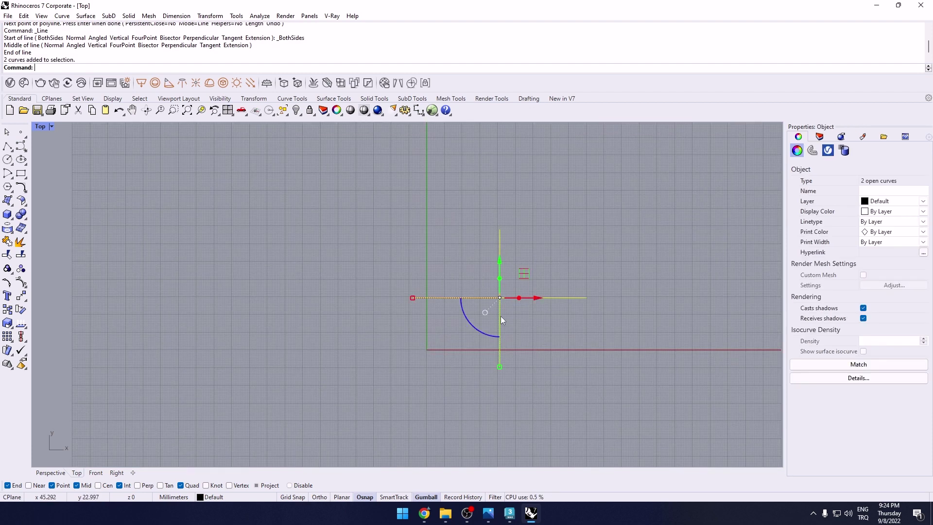
pyautogui.click(426, 497)
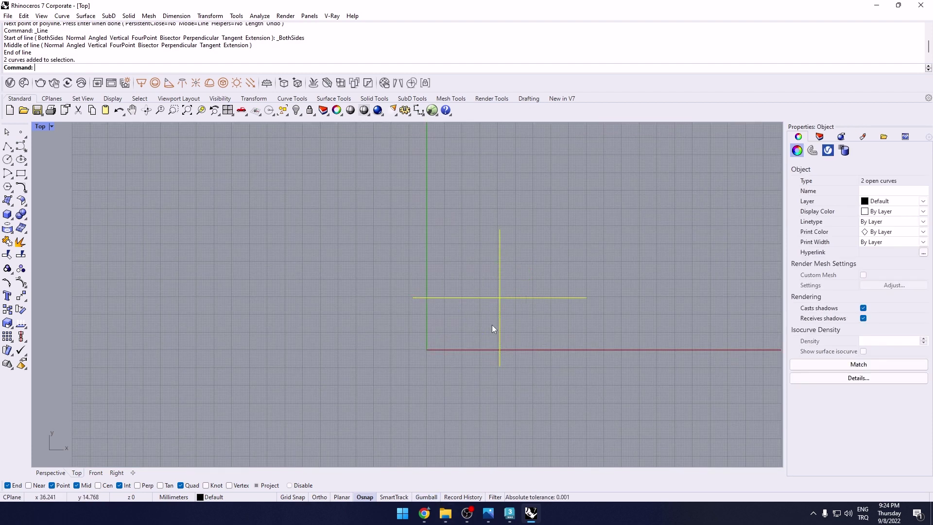
pyautogui.write('Rebuild')
pyautogui.click(561, 257)
# Step: Rebuild the vertical line with a point count of 3 and degree 2
pyautogui.click(500, 270)
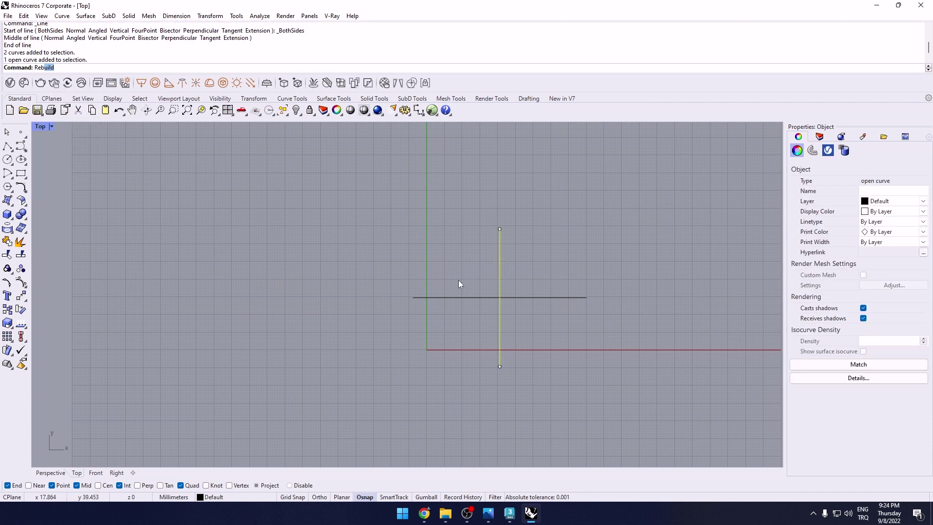
pyautogui.write('rebuild')
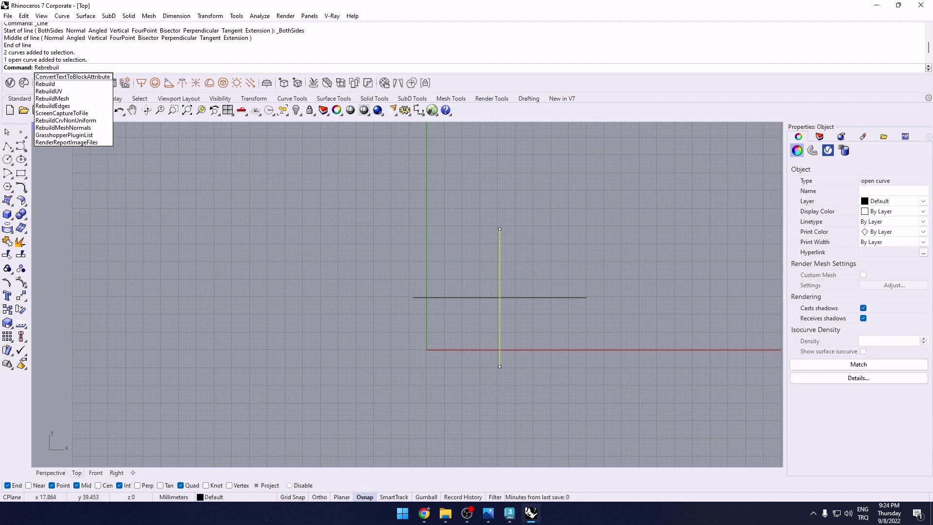
pyautogui.press('Return')
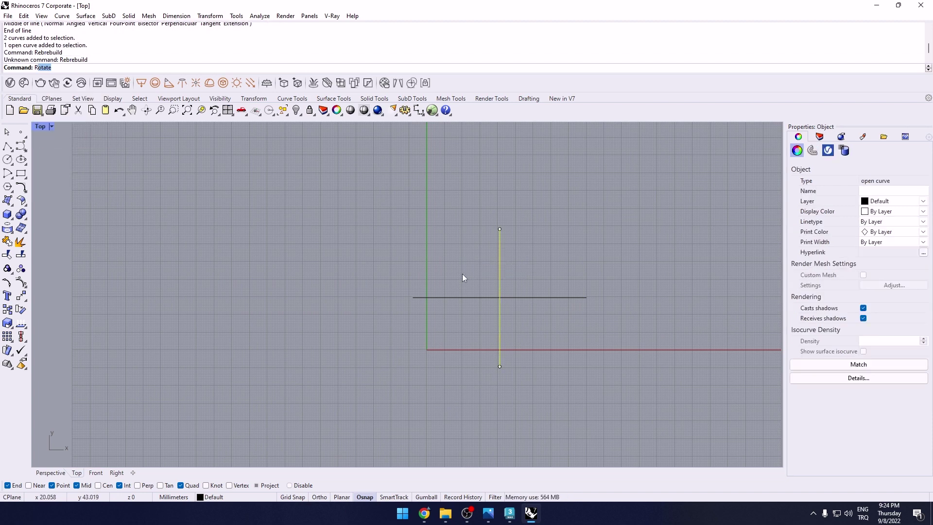
pyautogui.write('Rebuild')
pyautogui.press('Return')
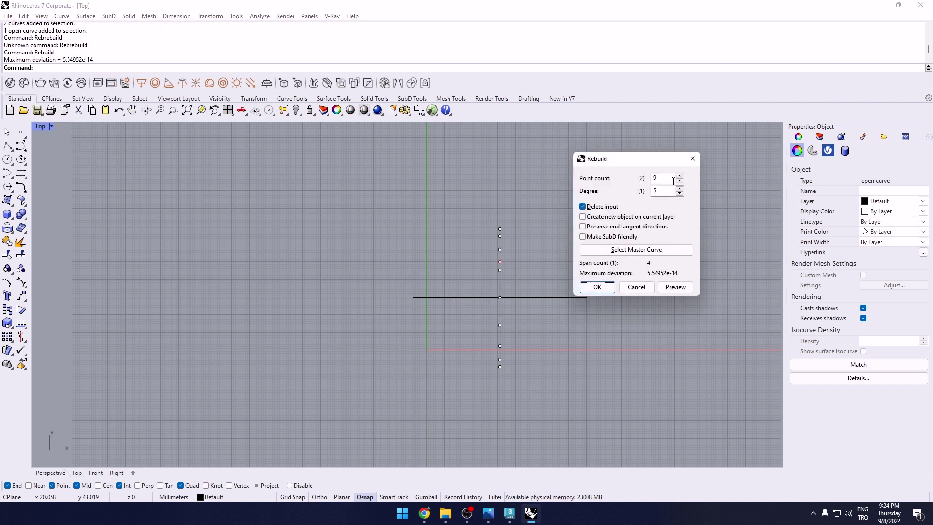
pyautogui.doubleClick(673, 182)
pyautogui.write('3')
pyautogui.click(668, 190)
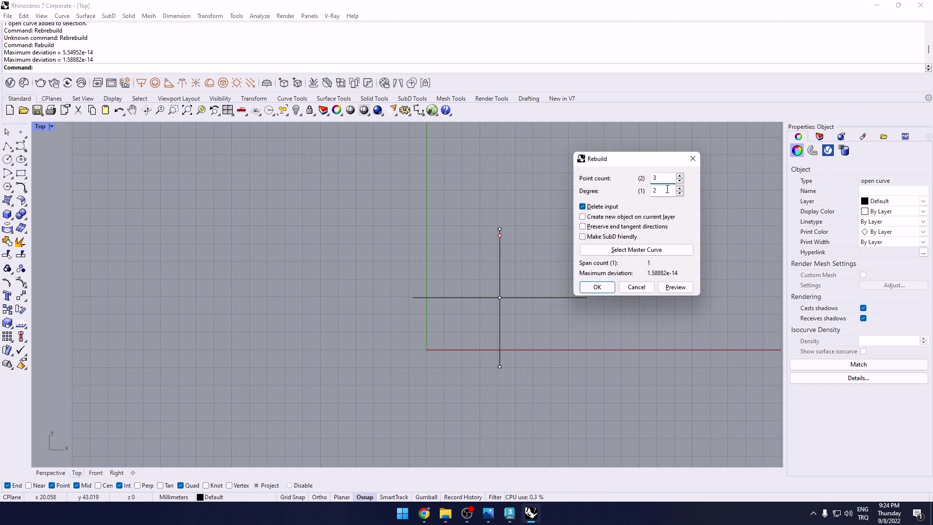
pyautogui.click(597, 287)
# Step: Rebuild the horizontal line with the same point count and degree as the vertical one
pyautogui.click(538, 297)
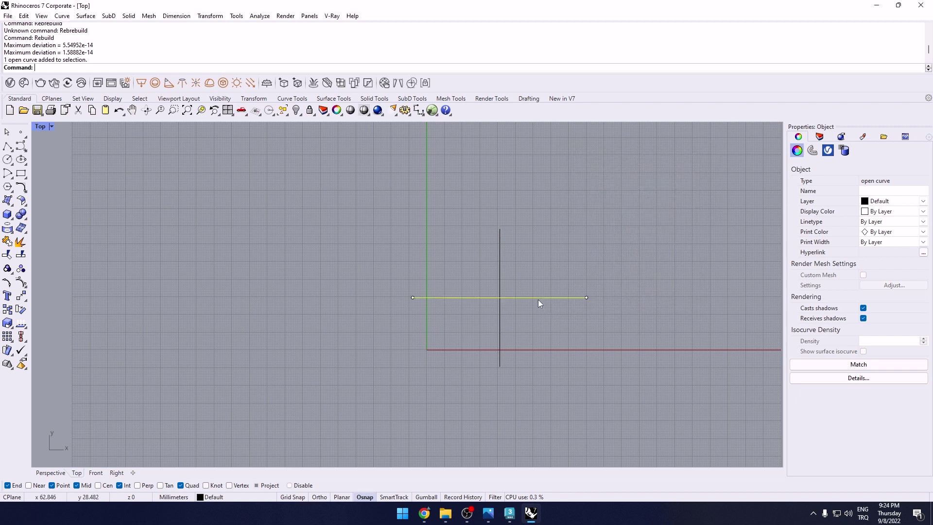
pyautogui.press('Return')
pyautogui.click(598, 285)
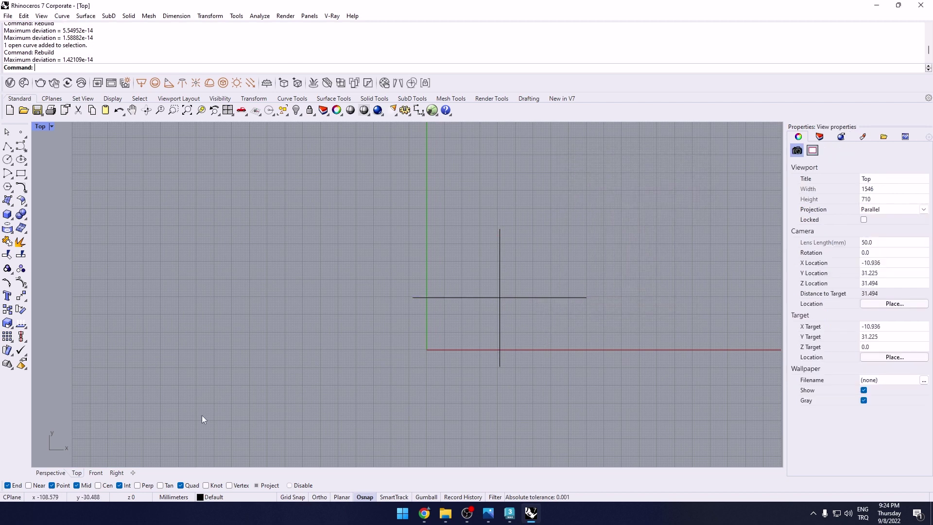
# Step: Switch to the Perspective view and turn on the control points of both crossing lines
pyautogui.click(53, 472)
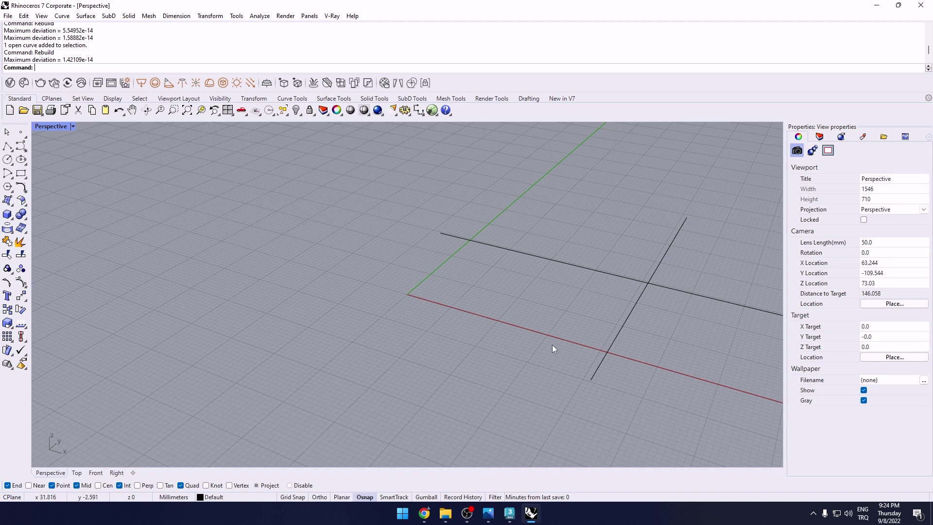
pyautogui.moveTo(552, 345); pyautogui.dragTo(543, 323, button='right')
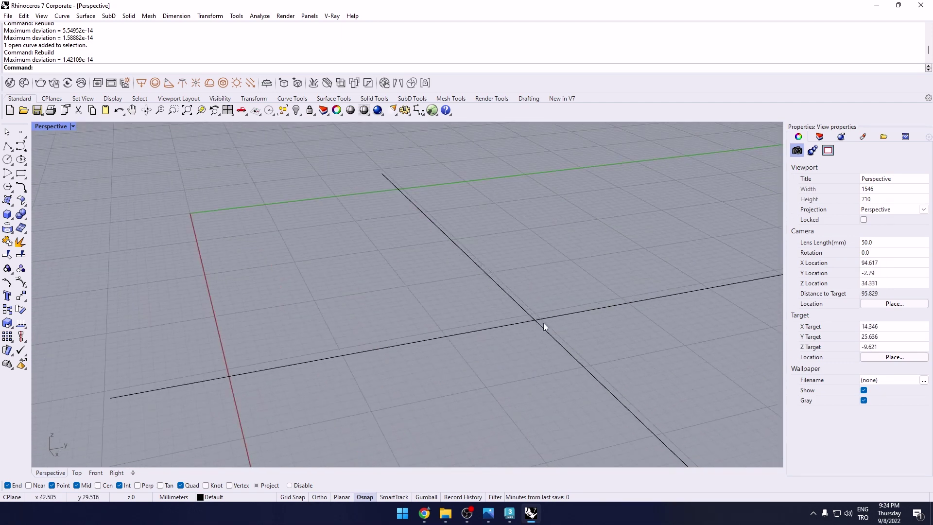
pyautogui.click(543, 323)
pyautogui.moveTo(590, 327); pyautogui.dragTo(459, 304)
pyautogui.click(25, 282)
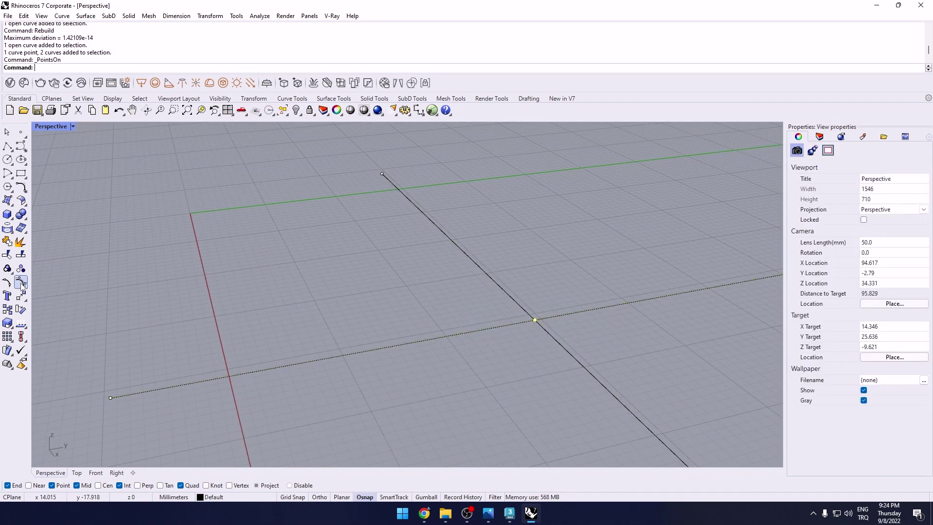
pyautogui.press('Escape')
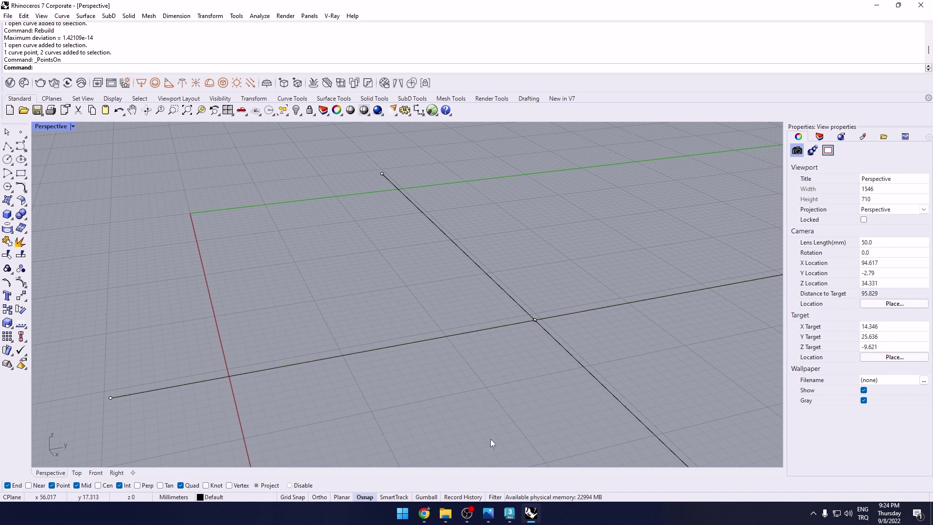
# Step: Restrict the selection filter to Control Points only, disabling curves, surfaces, meshes and all other object types
pyautogui.click(496, 497)
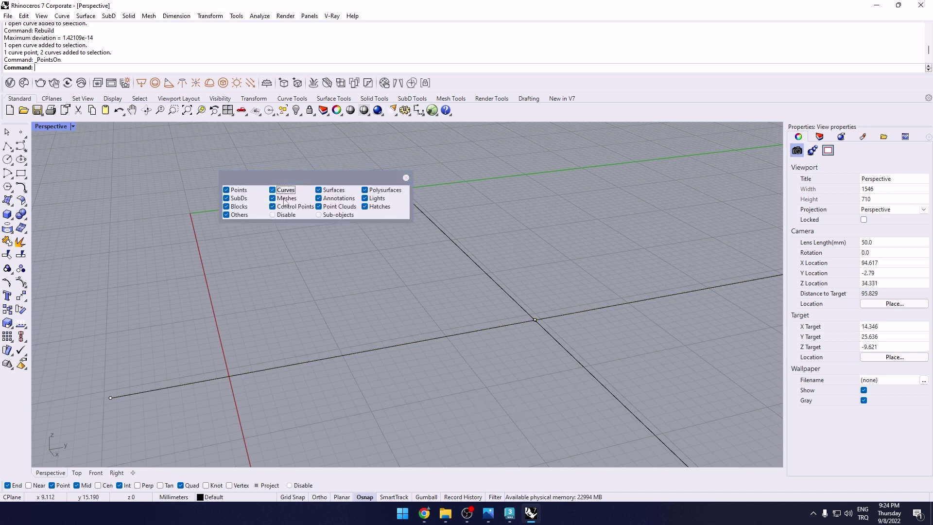
pyautogui.click(273, 190)
pyautogui.click(272, 198)
pyautogui.click(227, 190)
pyautogui.click(226, 199)
pyautogui.click(242, 208)
pyautogui.click(237, 215)
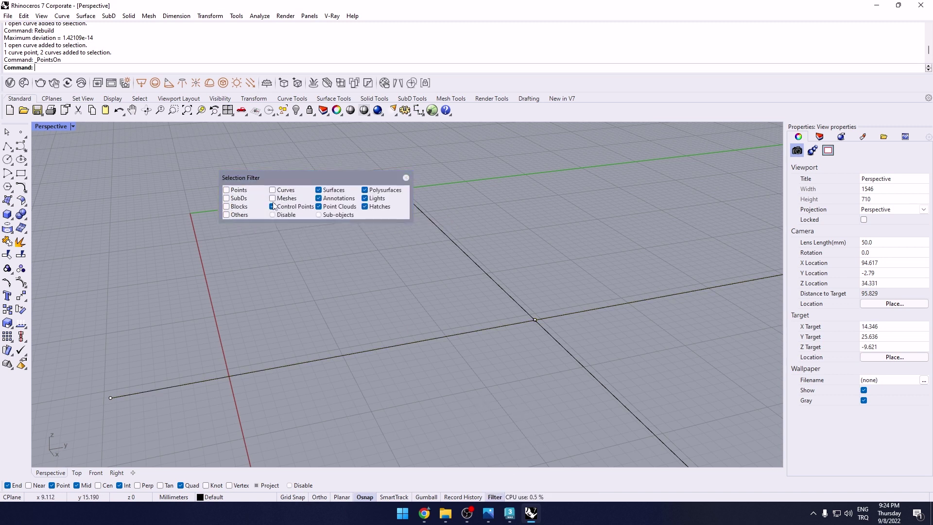
pyautogui.click(319, 190)
pyautogui.click(321, 199)
pyautogui.click(322, 207)
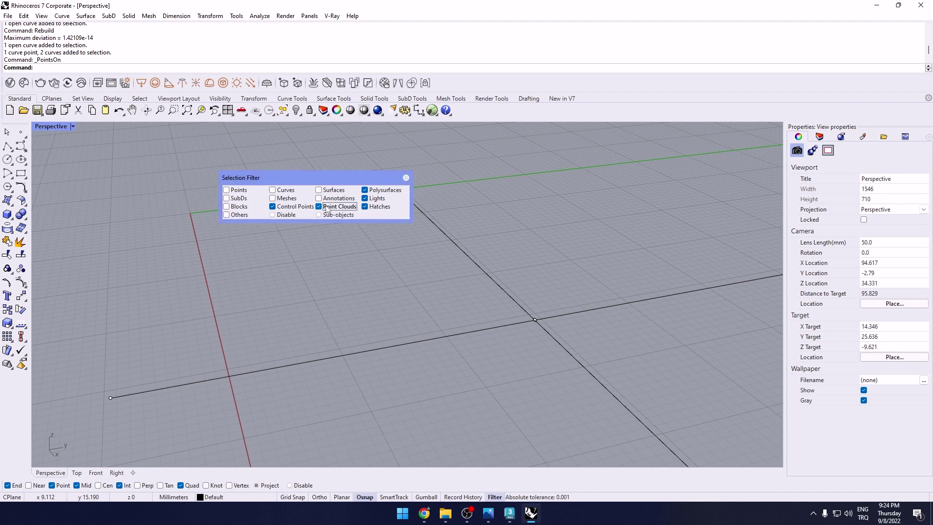
pyautogui.click(366, 190)
pyautogui.click(366, 198)
pyautogui.click(379, 208)
# Step: Raise the two coincident middle control points vertically with the Gumball to form crossing arches, and close the selection filter
pyautogui.click(535, 320)
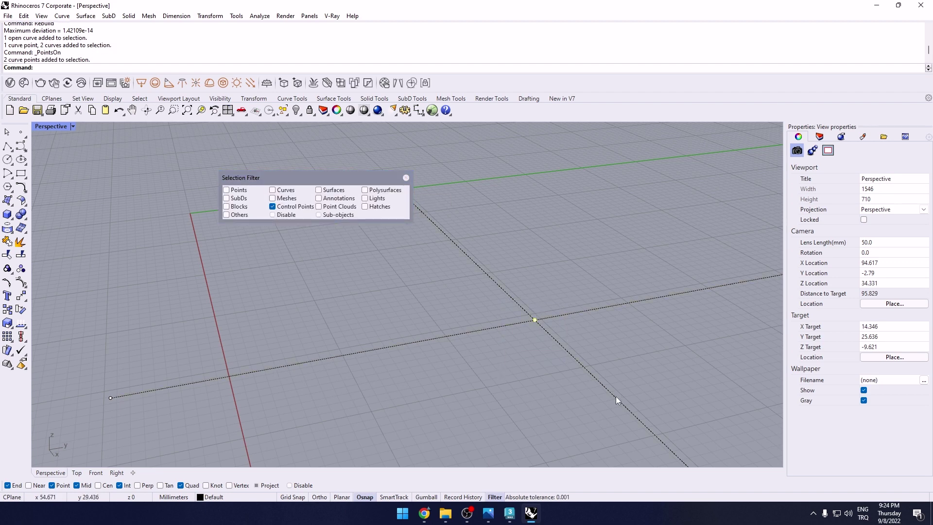
pyautogui.click(434, 496)
pyautogui.moveTo(538, 300); pyautogui.dragTo(567, 135)
pyautogui.moveTo(567, 135); pyautogui.dragTo(527, 241, button='right')
pyautogui.moveTo(526, 194); pyautogui.dragTo(526, 165)
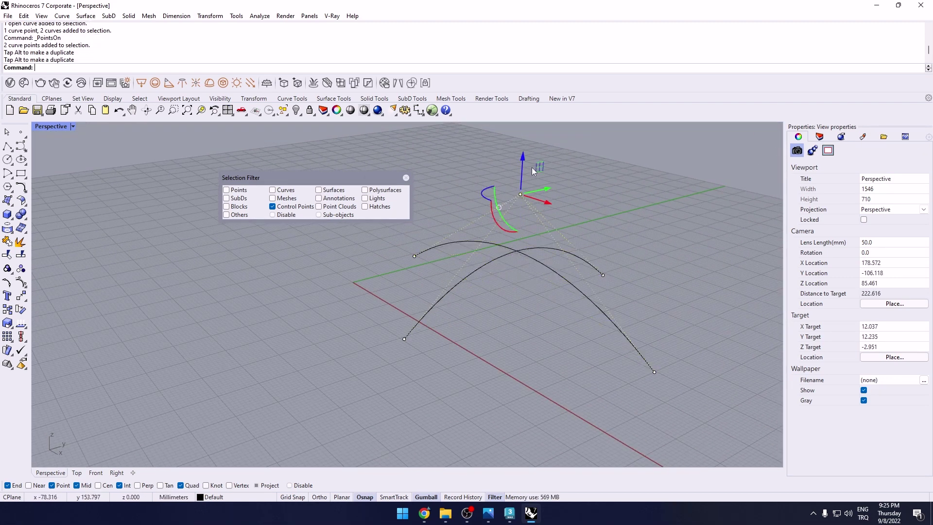
pyautogui.click(529, 327)
pyautogui.click(405, 178)
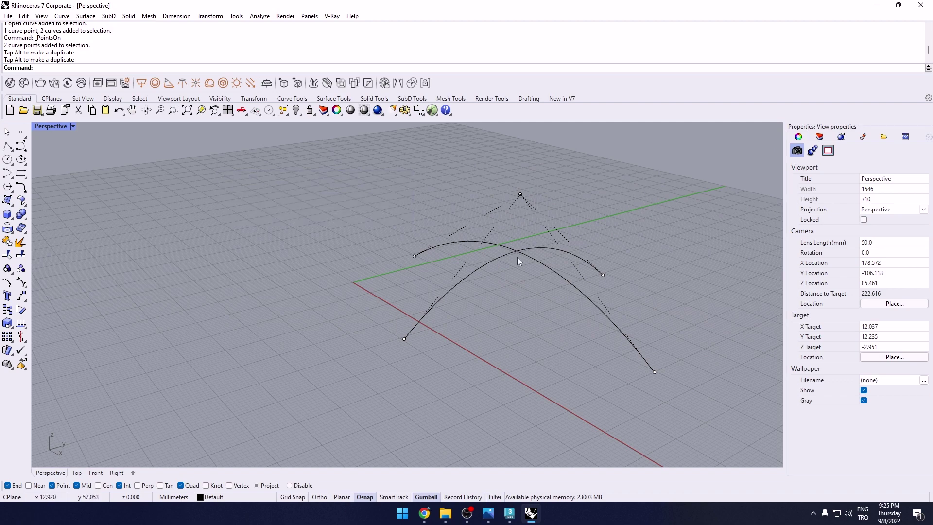
# Step: Check in the Front view whether the two arches meet at their peaks, and return to the Perspective view
pyautogui.moveTo(517, 258); pyautogui.dragTo(580, 265, button='right')
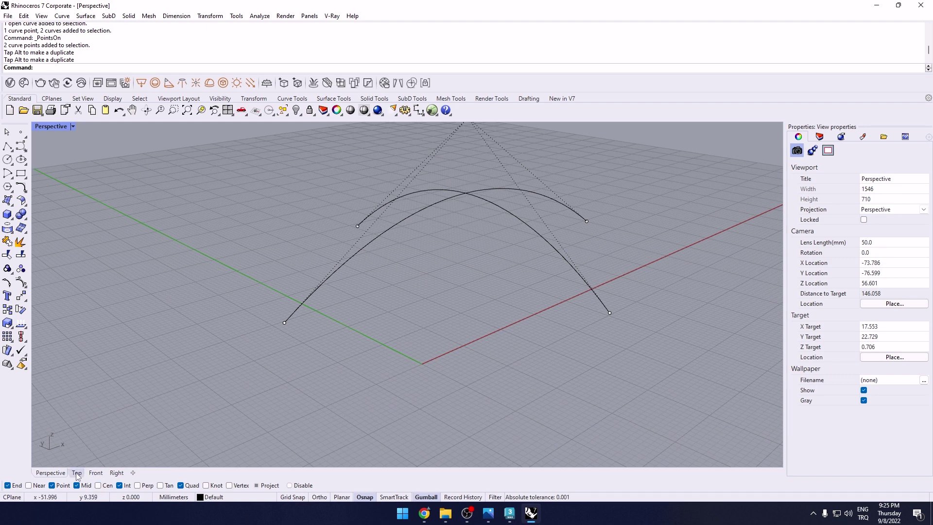
pyautogui.click(95, 473)
pyautogui.scroll(-3, 425, 313)
pyautogui.scroll(1, 433, 290)
pyautogui.scroll(5, 433, 290)
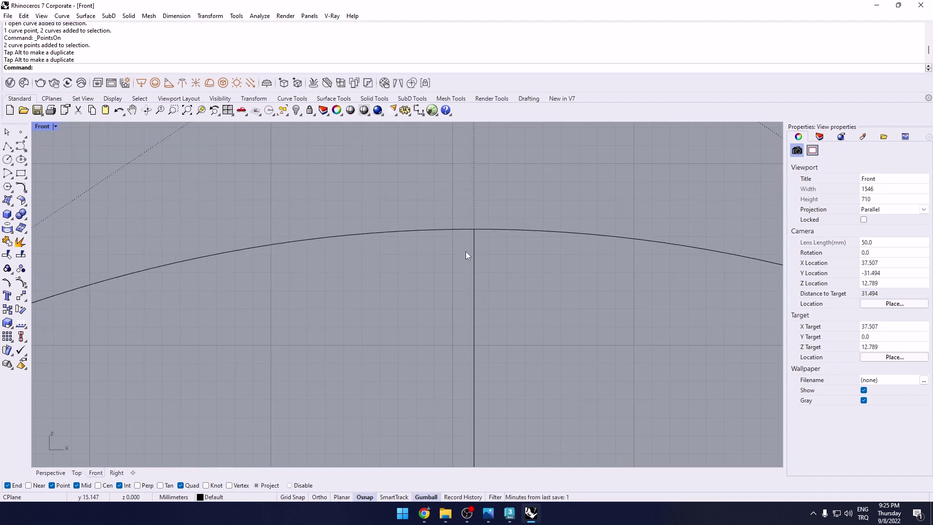
pyautogui.click(43, 473)
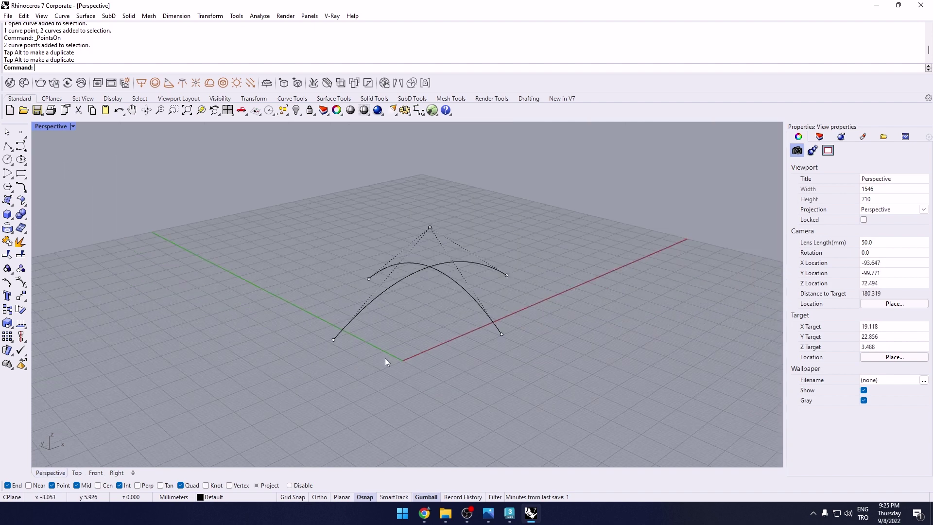
# Step: Hide the control points and create an intersection point where the two arched curves cross
pyautogui.moveTo(385, 358)
pyautogui.mouseDown(button='right')
pyautogui.moveTo(437, 327)
pyautogui.moveTo(425, 308)
pyautogui.moveTo(388, 369)
pyautogui.mouseUp(button='right')
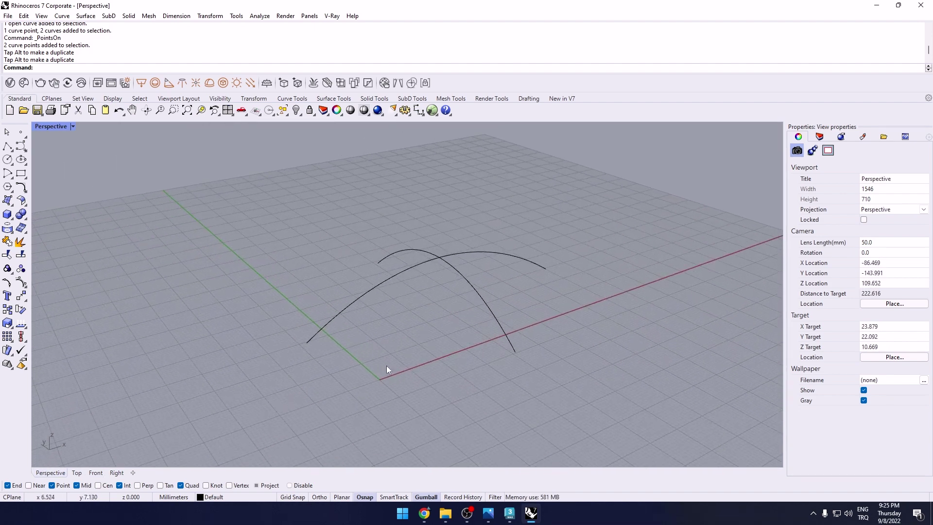
pyautogui.scroll(3, 438, 276)
pyautogui.moveTo(439, 276); pyautogui.dragTo(470, 306, button='right')
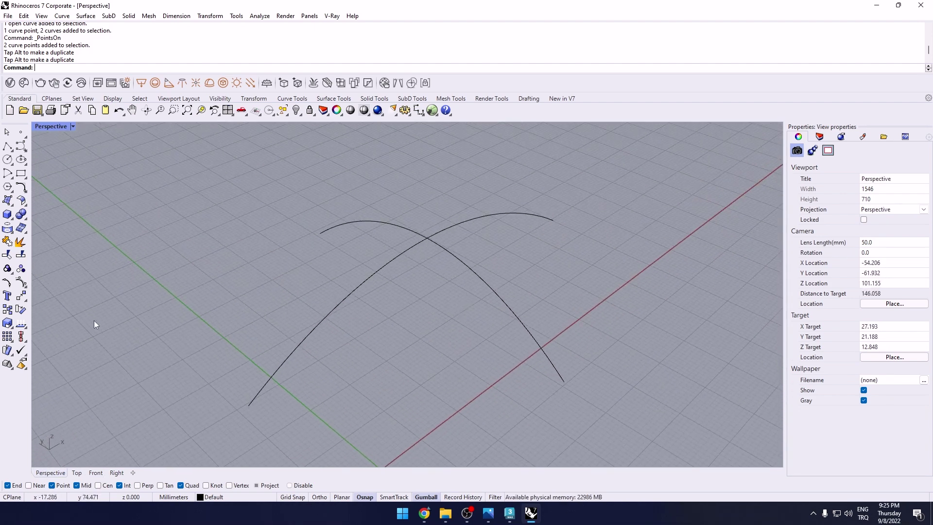
pyautogui.click(10, 232)
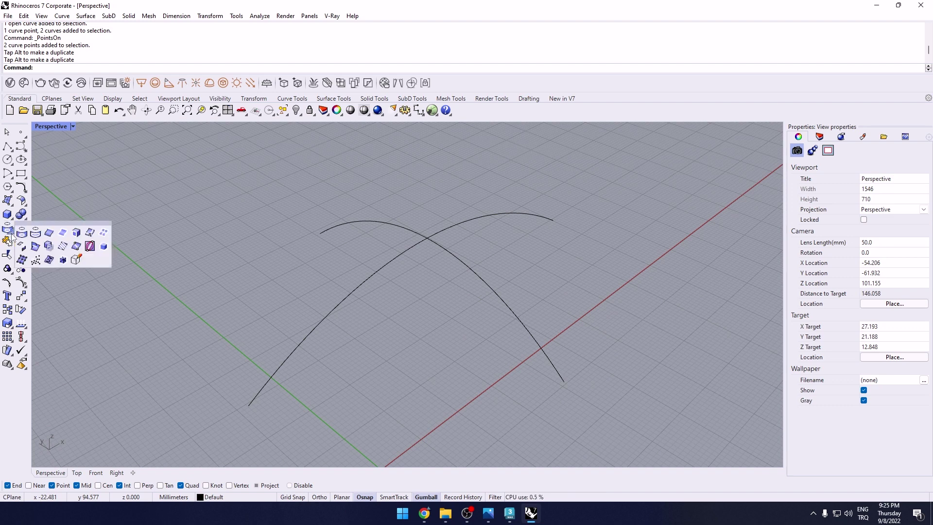
pyautogui.click(35, 247)
pyautogui.click(479, 268)
pyautogui.click(411, 250)
pyautogui.press('Return')
pyautogui.press('Escape')
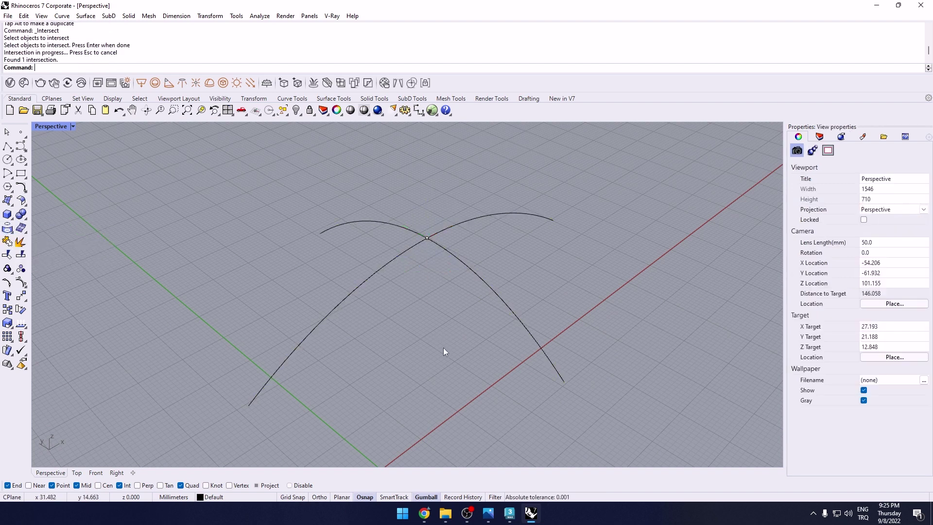
pyautogui.scroll(5, 414, 234)
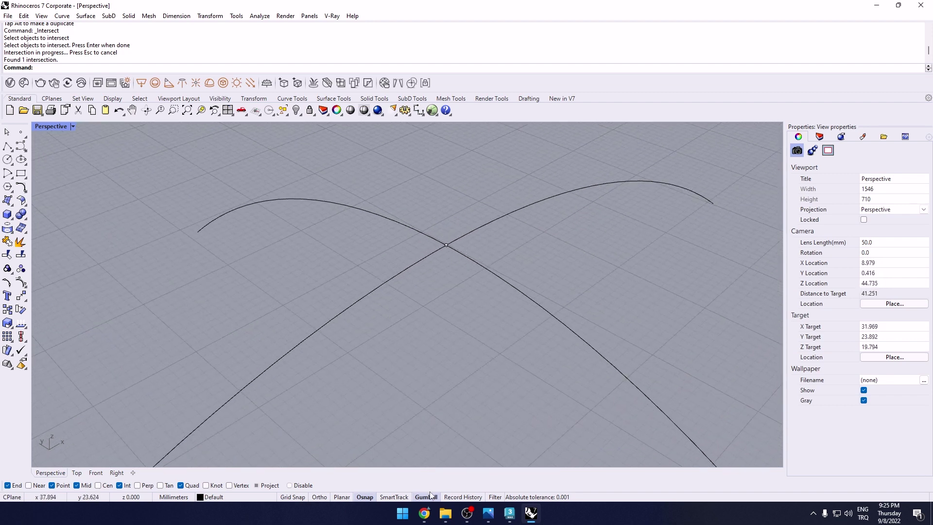
# Step: Delete the intersection point where the two arched curves cross
pyautogui.click(446, 246)
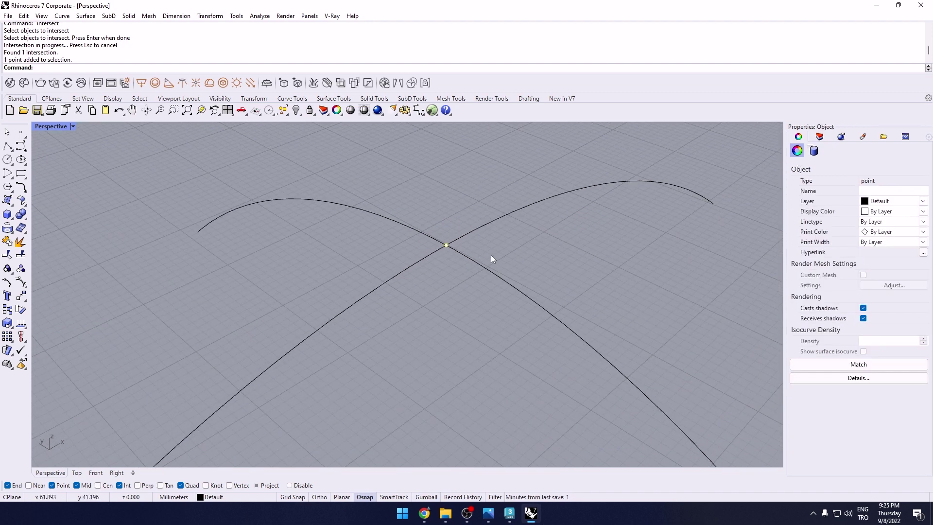
pyautogui.press('Delete')
pyautogui.moveTo(491, 258); pyautogui.dragTo(678, 404, button='right')
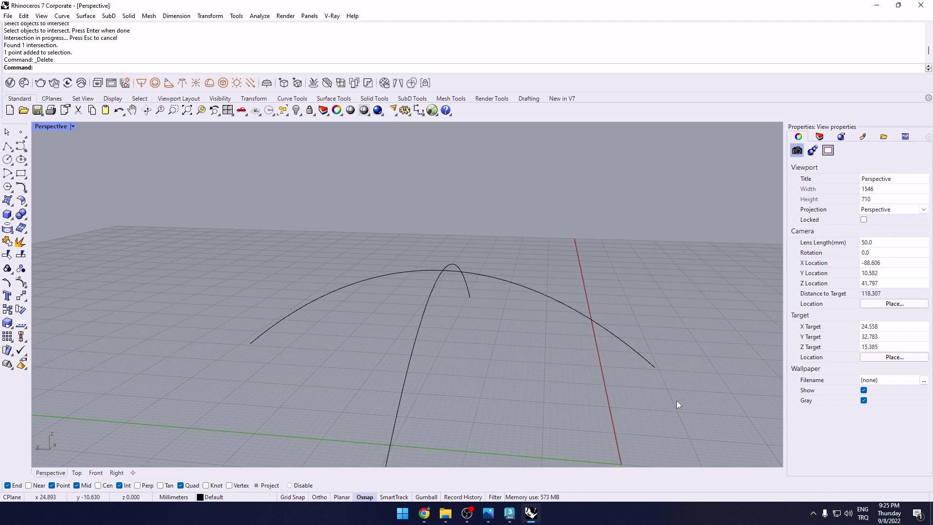
# Step: Try raising one end control point of the arch nearest the red axis with the Gumball, and undo the move
pyautogui.click(615, 340)
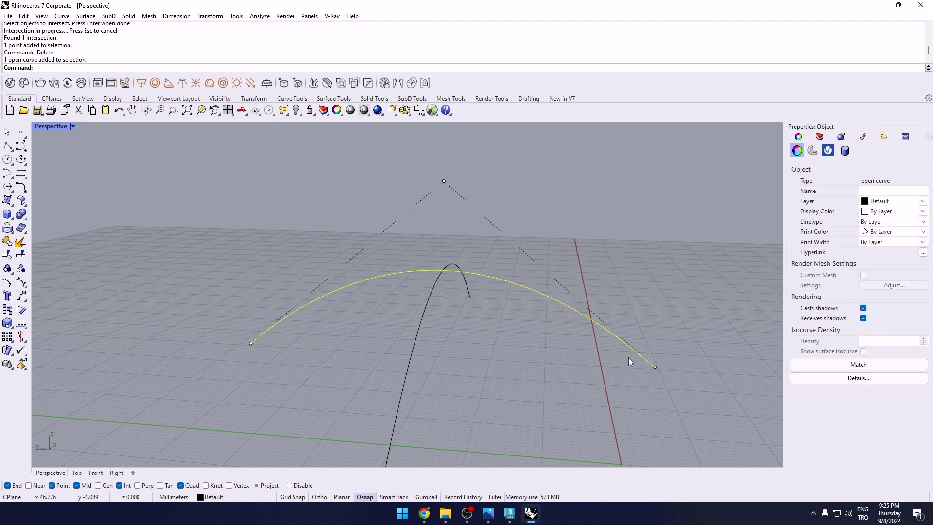
pyautogui.click(655, 367)
pyautogui.click(433, 500)
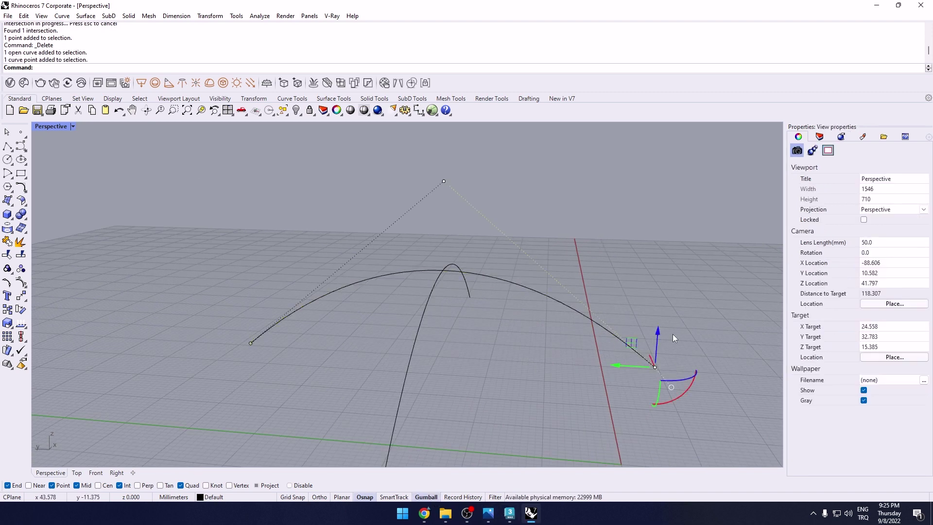
pyautogui.moveTo(659, 342); pyautogui.dragTo(678, 214)
pyautogui.click(490, 327)
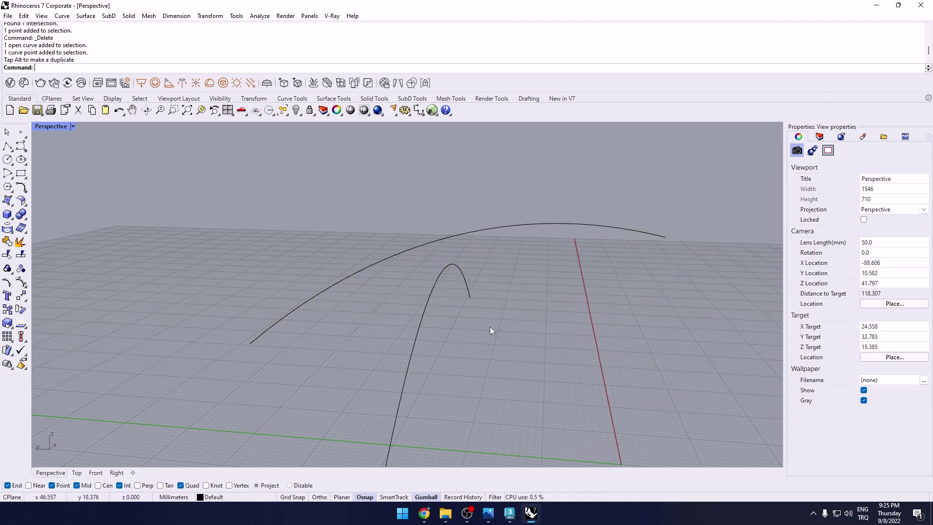
pyautogui.scroll(-2, 477, 339)
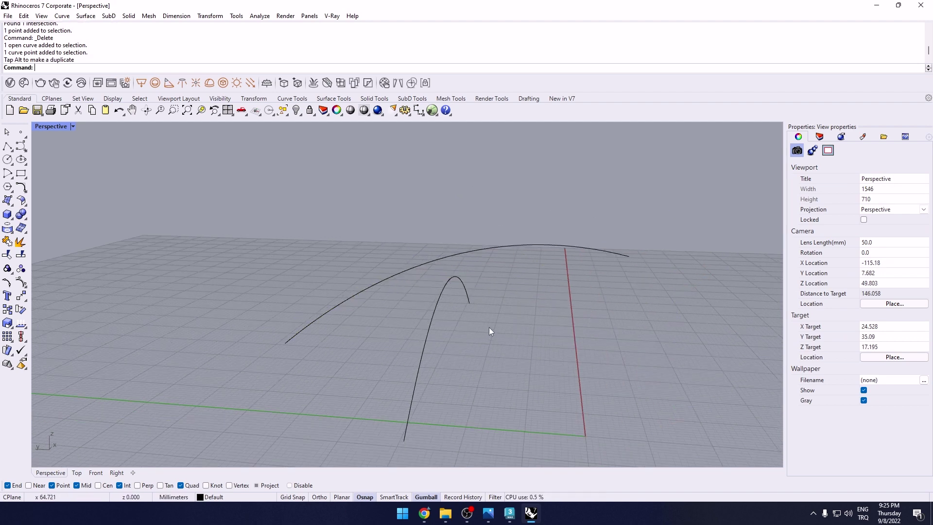
pyautogui.hotkey('ctrl', 'z')
pyautogui.click(511, 362)
# Step: Rebuild the first arch with a point count of 9 and degree 2, deleting the input curve
pyautogui.click(521, 298)
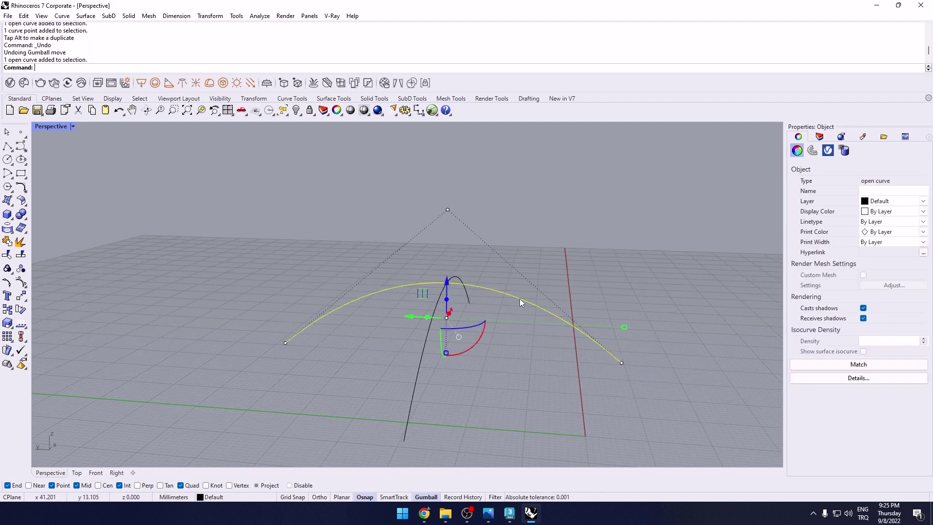
pyautogui.moveTo(520, 299); pyautogui.dragTo(502, 360, button='right')
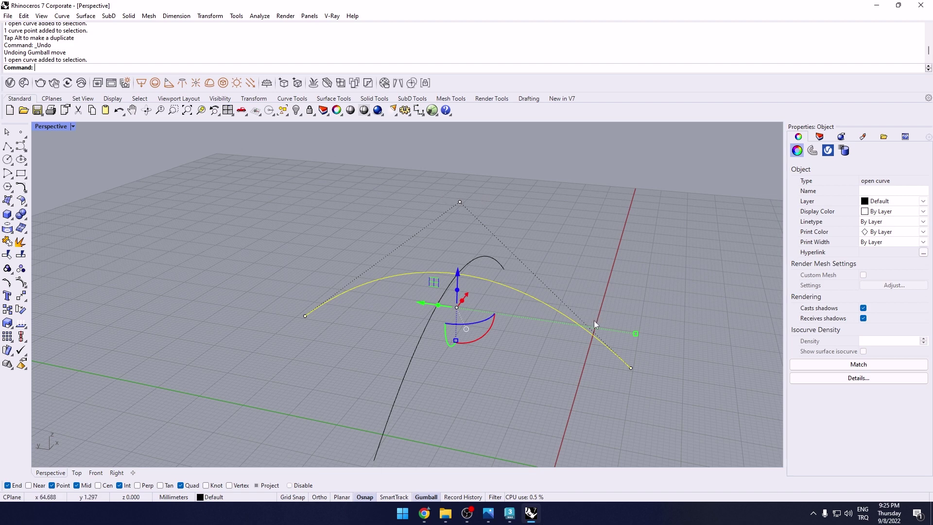
pyautogui.moveTo(594, 320)
pyautogui.mouseDown(button='right')
pyautogui.moveTo(614, 301)
pyautogui.moveTo(601, 330)
pyautogui.mouseUp(button='right')
pyautogui.click(544, 330)
pyautogui.click(536, 302)
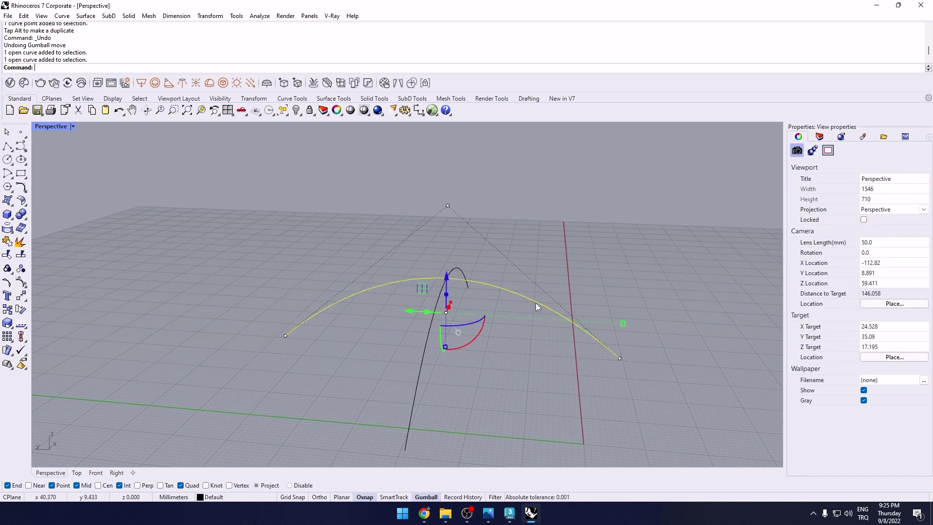
pyautogui.write('Rebuidl')
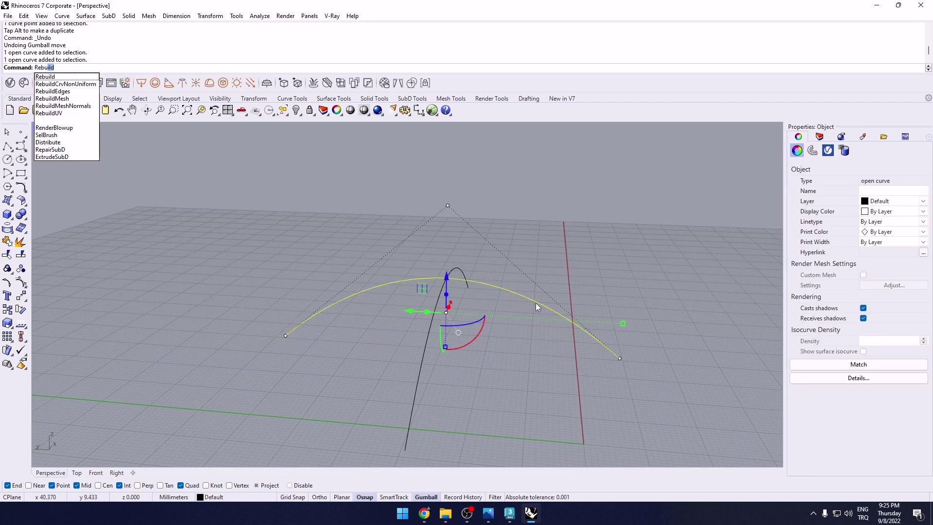
pyautogui.press('BackSpace')
pyautogui.press('BackSpace')
pyautogui.write('ild')
pyautogui.press('Return')
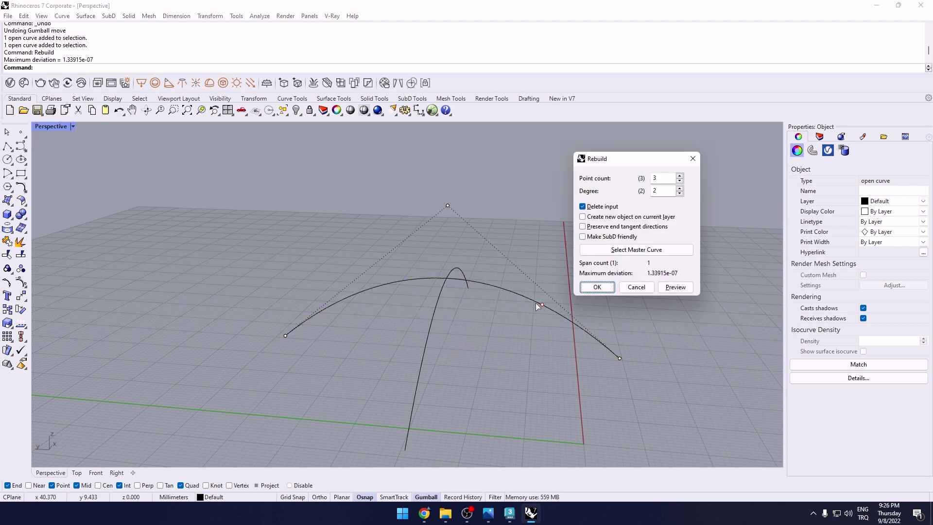
pyautogui.doubleClick(663, 176)
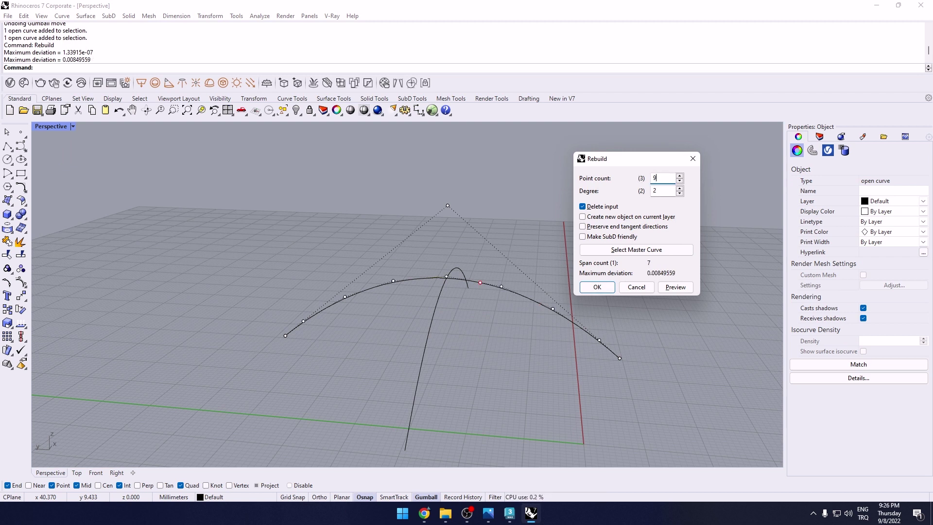
pyautogui.click(598, 287)
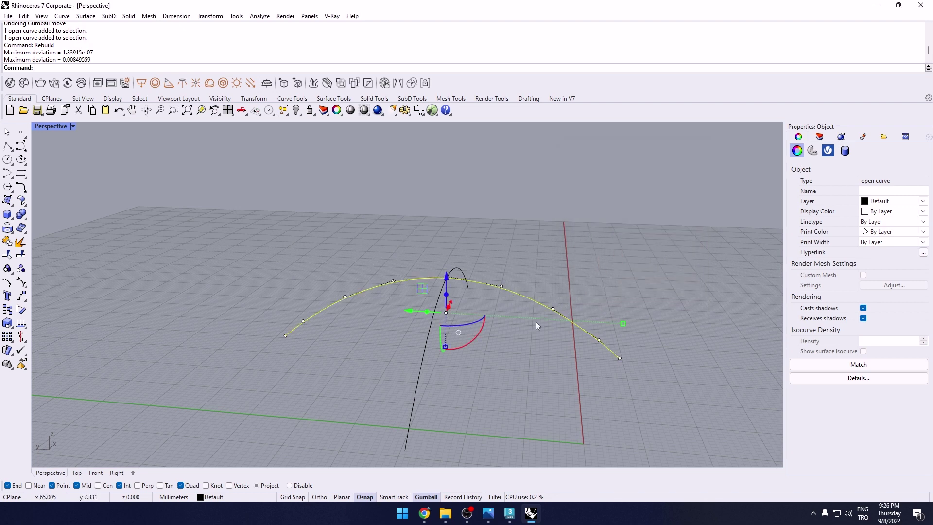
# Step: Rebuild the other arch with the same settings of 9 points and degree 2
pyautogui.click(450, 378)
pyautogui.click(420, 369)
pyautogui.rightClick(488, 376)
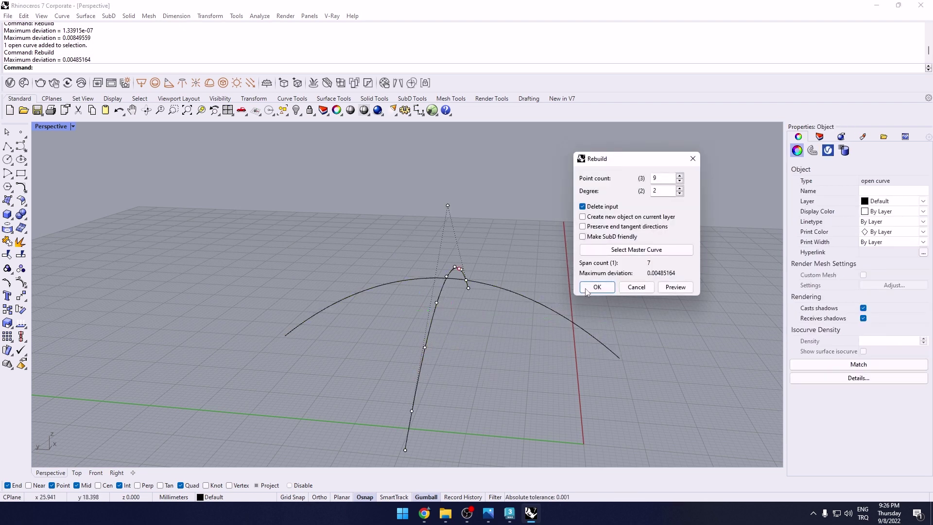
pyautogui.click(597, 288)
pyautogui.click(488, 357)
# Step: Try an Intersect on the two rebuilt arches to create their crossing point, and undo it
pyautogui.moveTo(489, 356); pyautogui.dragTo(538, 340, button='right')
pyautogui.scroll(3, 443, 287)
pyautogui.moveTo(539, 341); pyautogui.dragTo(484, 235)
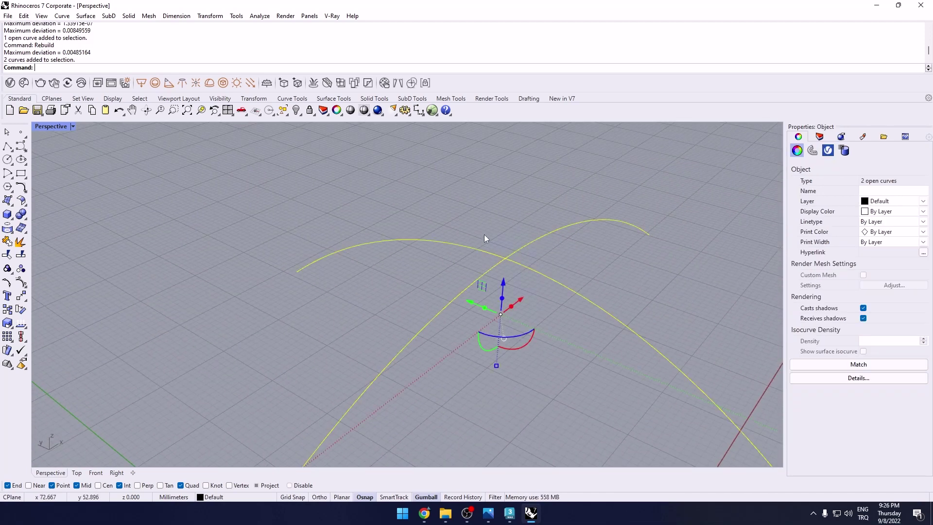
pyautogui.click(14, 238)
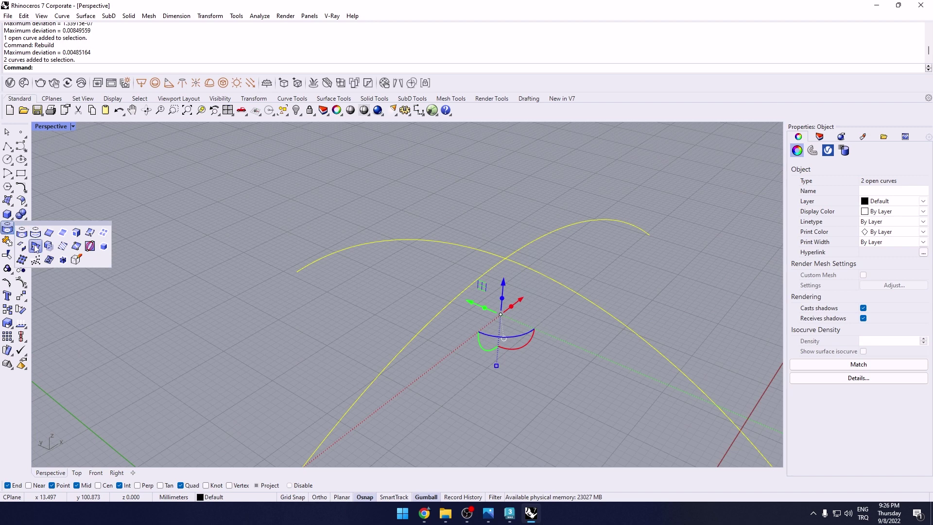
pyautogui.click(35, 249)
pyautogui.hotkey('ctrl', 'z')
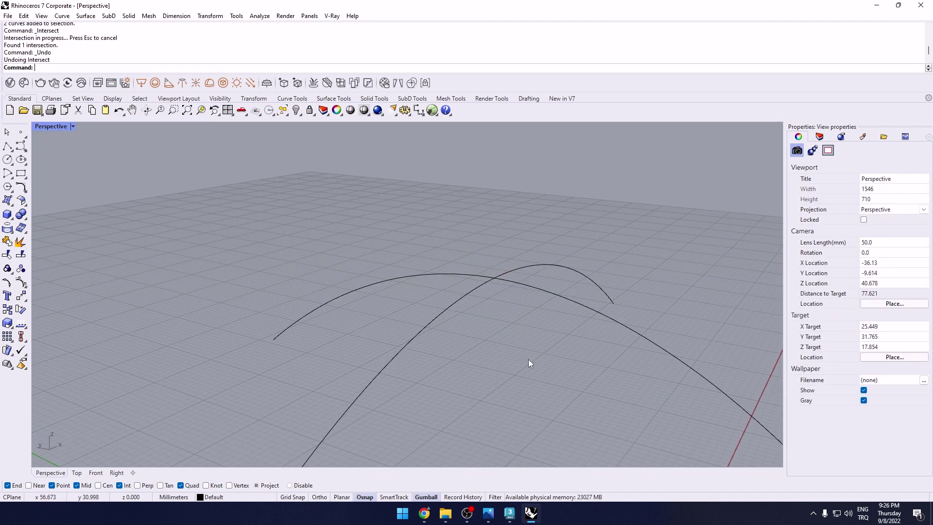
# Step: Raise the end control point of the rebuilt arch nearest the red axis vertically with the Gumball
pyautogui.moveTo(528, 359); pyautogui.dragTo(646, 372, button='right')
pyautogui.click(562, 319)
pyautogui.moveTo(561, 319); pyautogui.dragTo(488, 435, button='right')
pyautogui.click(427, 497)
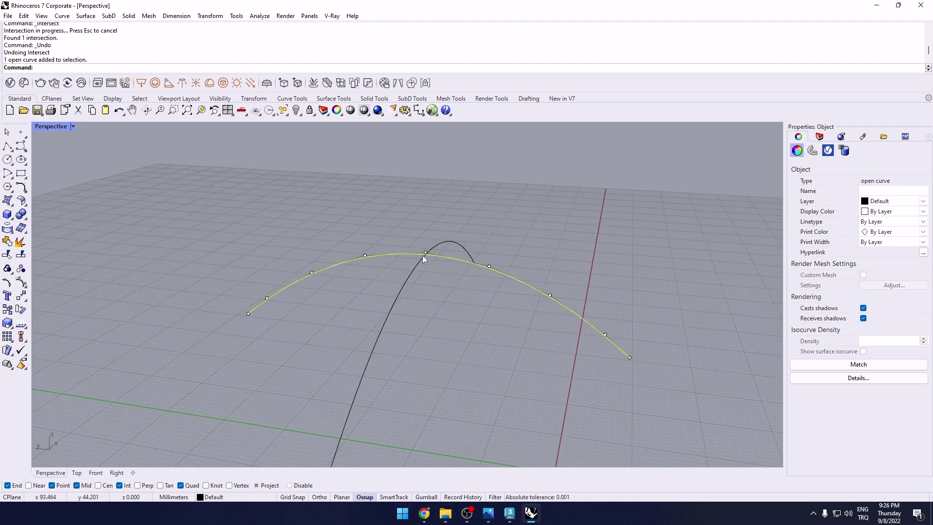
pyautogui.moveTo(552, 357); pyautogui.dragTo(559, 325, button='right')
pyautogui.click(552, 323)
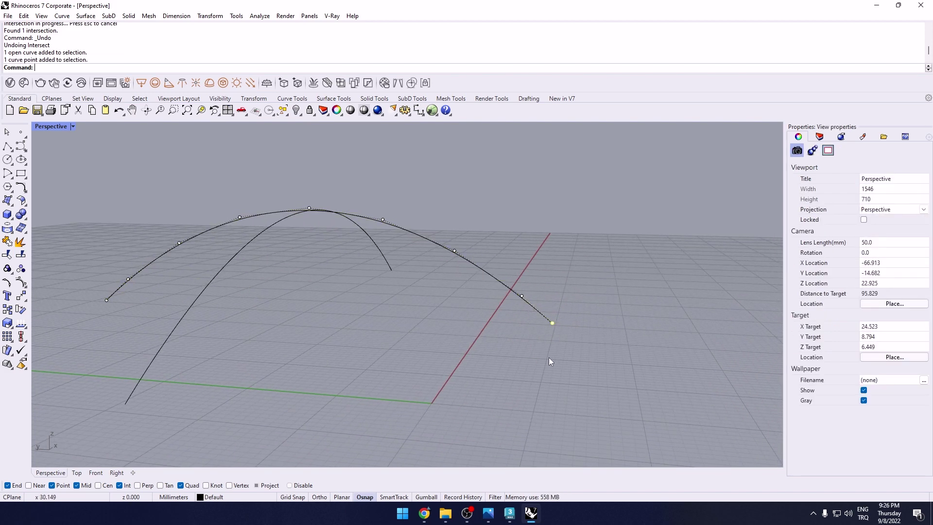
pyautogui.click(431, 496)
pyautogui.moveTo(556, 299); pyautogui.dragTo(605, 246)
pyautogui.scroll(4, 519, 275)
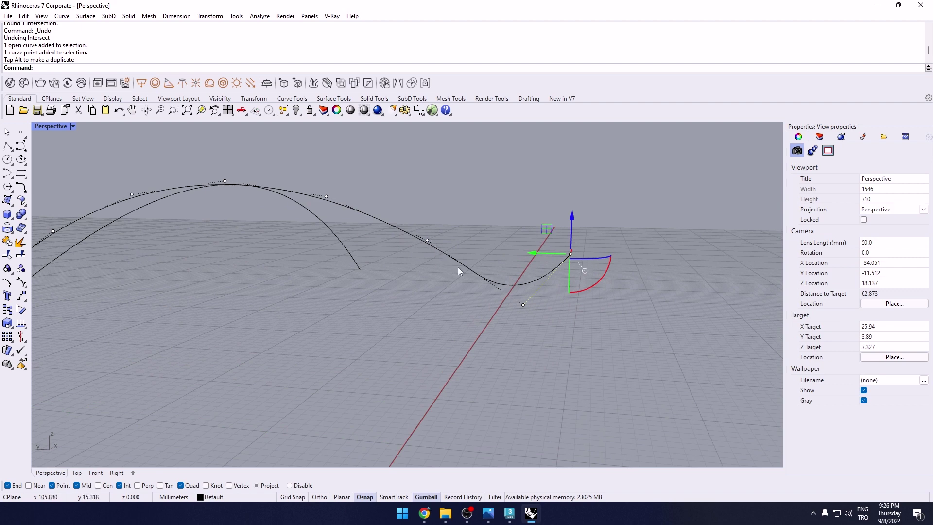
# Step: Lower the third control point from the raised end vertically with the Gumball to form a deep dip in the curve
pyautogui.moveTo(456, 245); pyautogui.dragTo(384, 207, button='right')
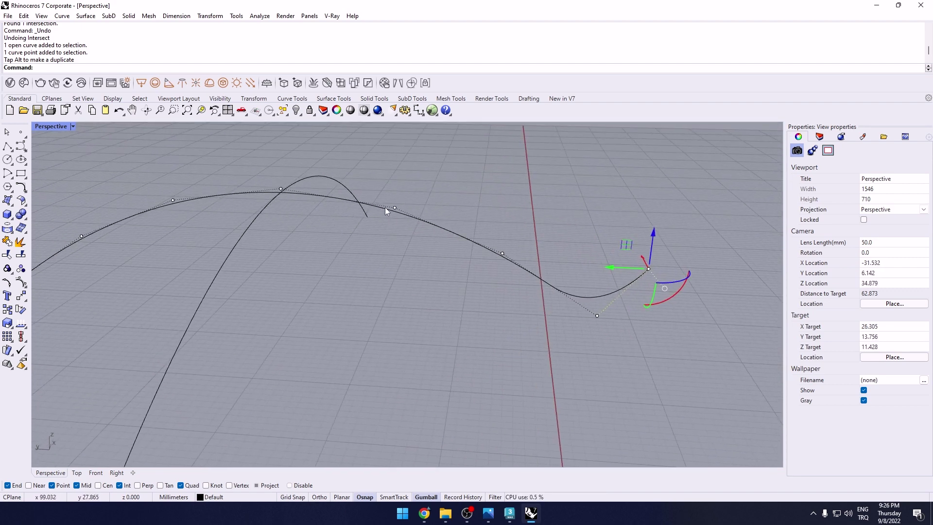
pyautogui.click(502, 253)
pyautogui.moveTo(504, 240); pyautogui.dragTo(444, 375)
pyautogui.scroll(-8, 375, 326)
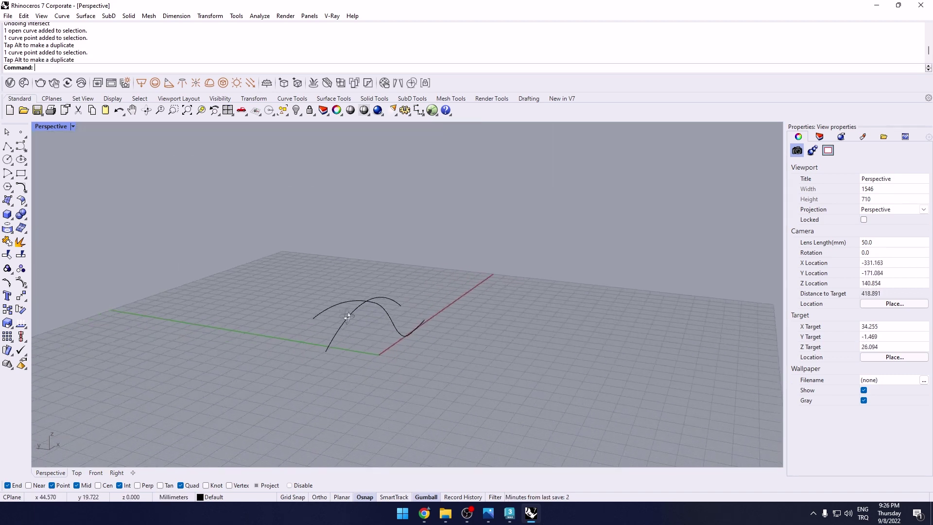
# Step: Try an Intersect between the deformed curve and the other arch, and undo the resulting point
pyautogui.scroll(5, 349, 316)
pyautogui.moveTo(345, 265); pyautogui.dragTo(345, 265)
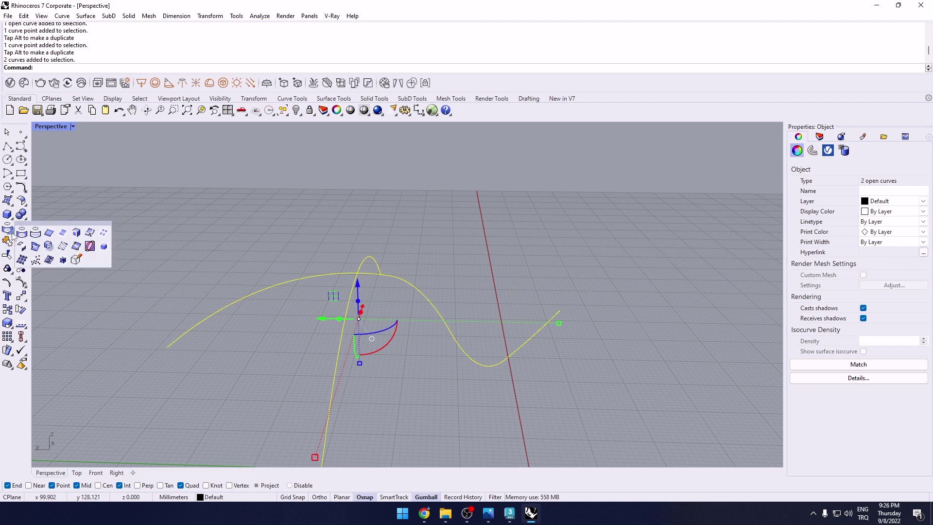
pyautogui.click(21, 242)
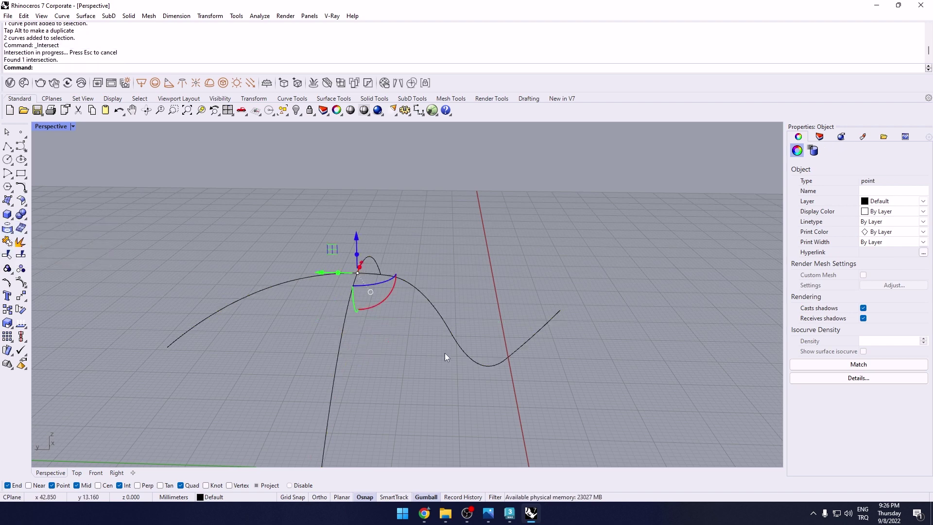
pyautogui.scroll(3, 445, 353)
pyautogui.hotkey('ctrl', 'z')
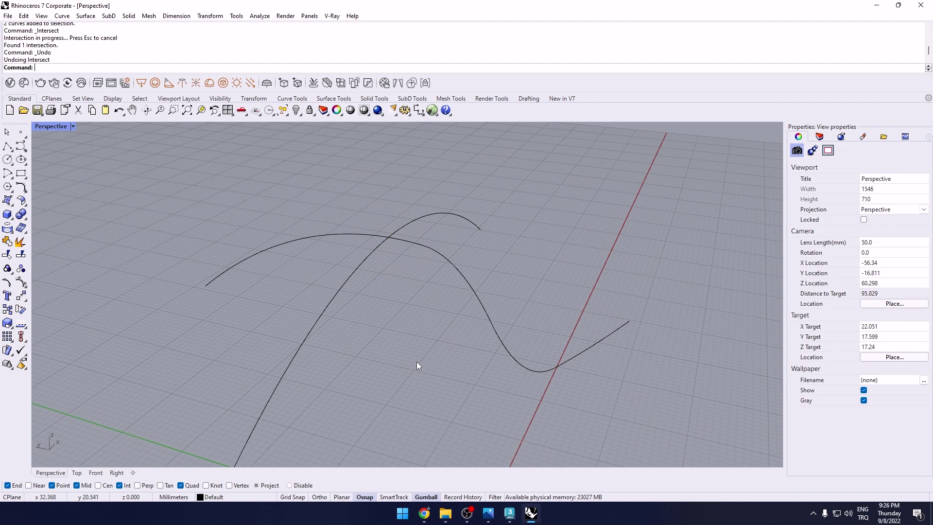
# Step: Undo both control point moves to restore the arch, and clear the control point selection
pyautogui.hotkey('ctrl', 'z')
pyautogui.moveTo(418, 356); pyautogui.dragTo(444, 348, button='right')
pyautogui.hotkey('ctrl', 'z')
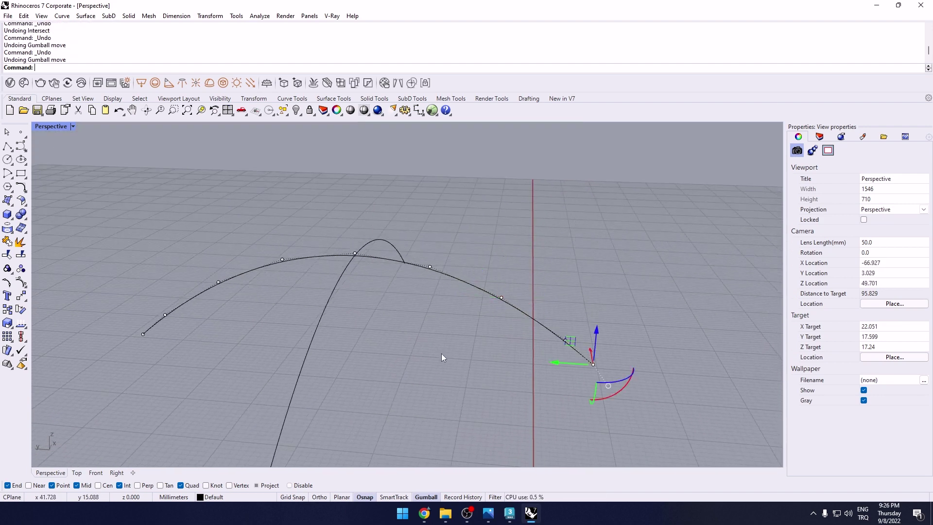
pyautogui.press('Escape')
pyautogui.press('Escape')
# Step: Change the degree of the arch nearest the red axis to 5 with ChangeDegree, keeping Deformable at No
pyautogui.click(439, 272)
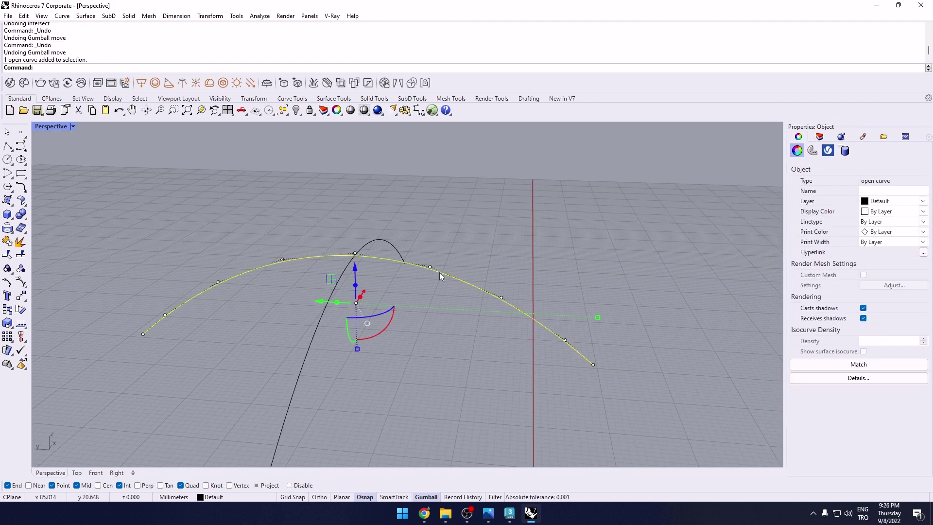
pyautogui.write('Caha')
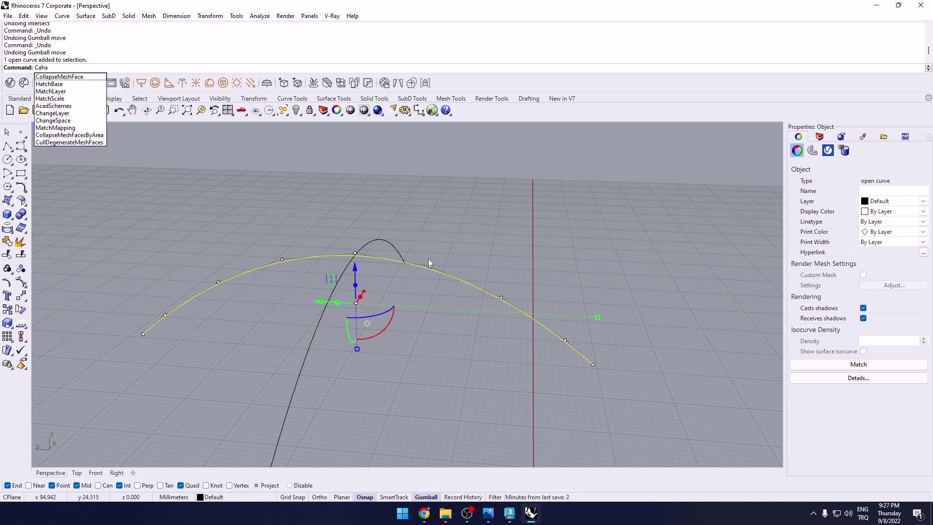
pyautogui.press('BackSpace')
pyautogui.press('BackSpace')
pyautogui.press('BackSpace')
pyautogui.write('hangeDegree')
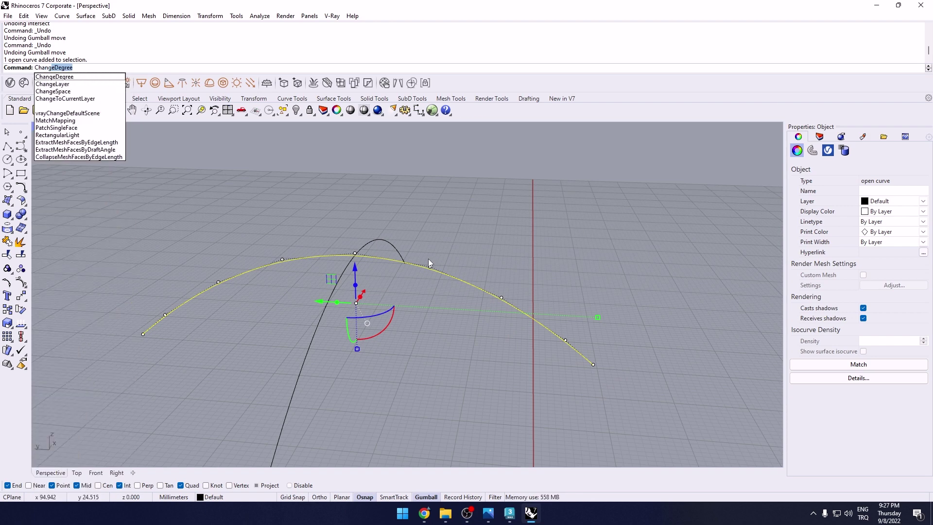
pyautogui.press('Return')
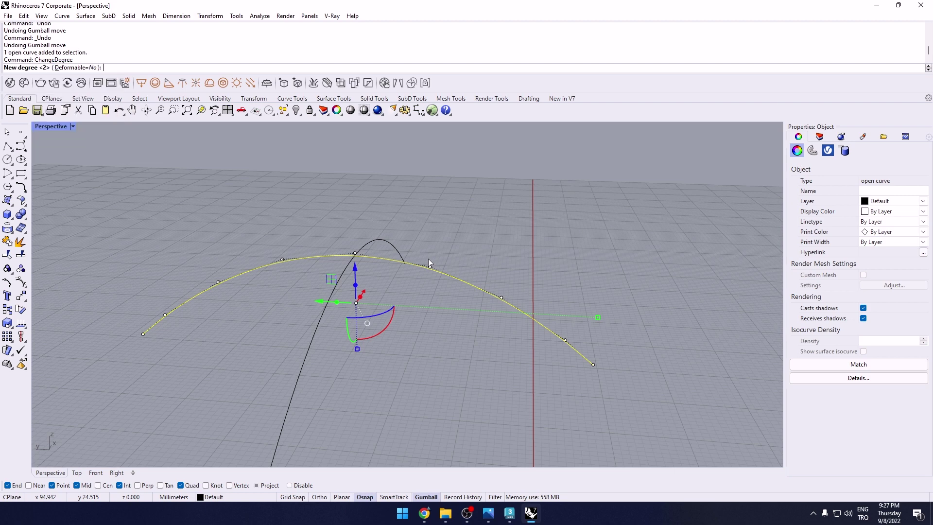
pyautogui.write('5')
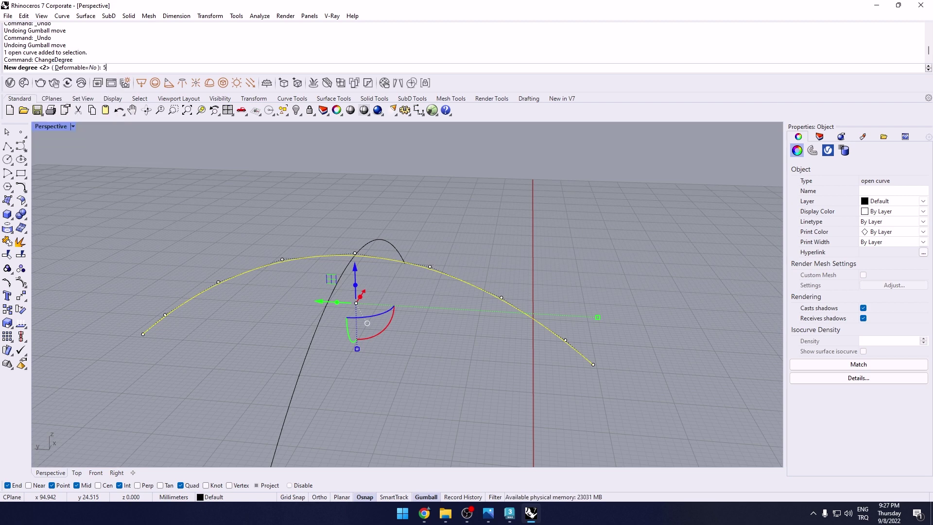
pyautogui.press('Return')
pyautogui.click(434, 328)
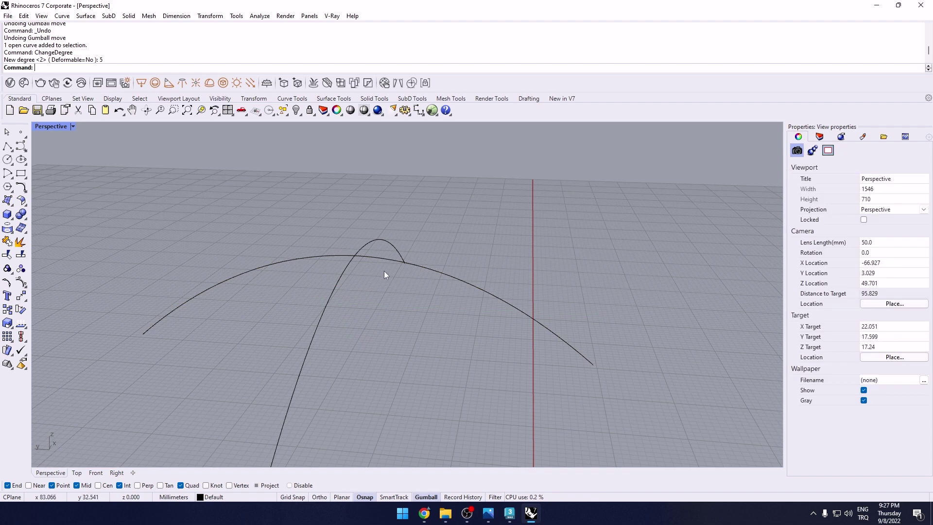
# Step: Select both arches and create an intersection point where they cross, then clear the selection
pyautogui.moveTo(345, 242); pyautogui.dragTo(346, 243)
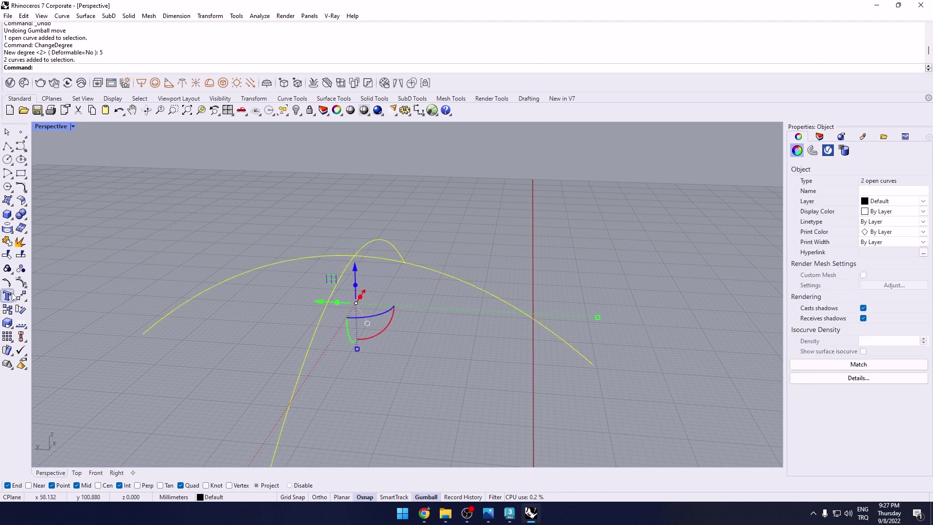
pyautogui.click(20, 241)
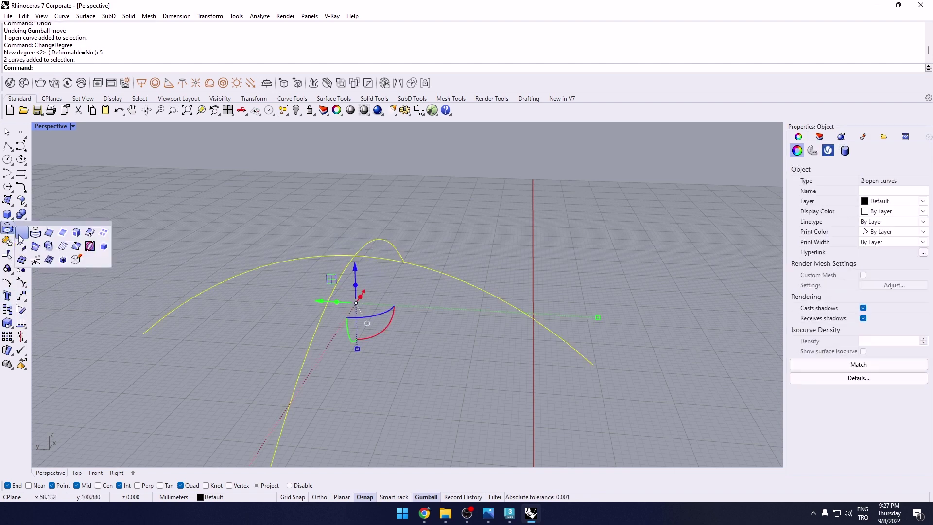
pyautogui.click(41, 249)
pyautogui.click(424, 321)
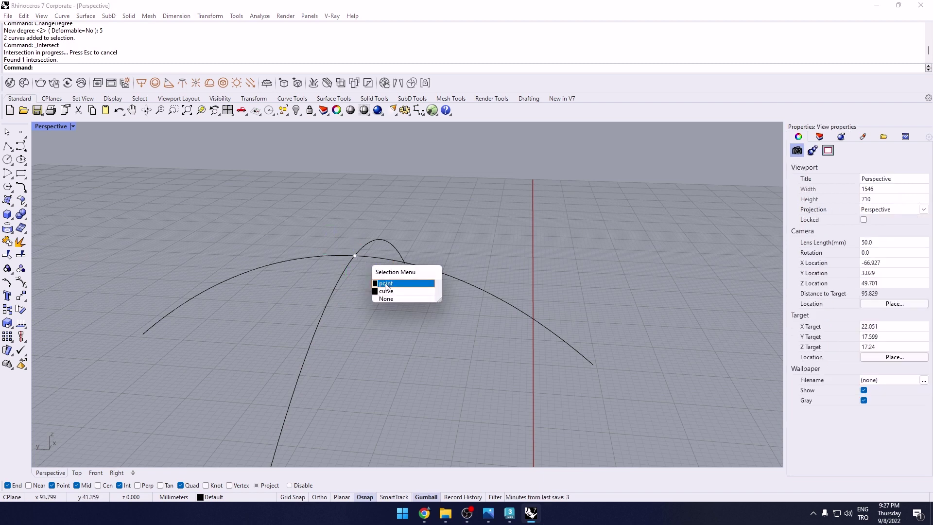
# Step: Delete the intersection point and select the degree-5 arch nearest the red axis to examine its control points
pyautogui.click(385, 283)
pyautogui.press('Delete')
pyautogui.scroll(3, 355, 269)
pyautogui.click(379, 250)
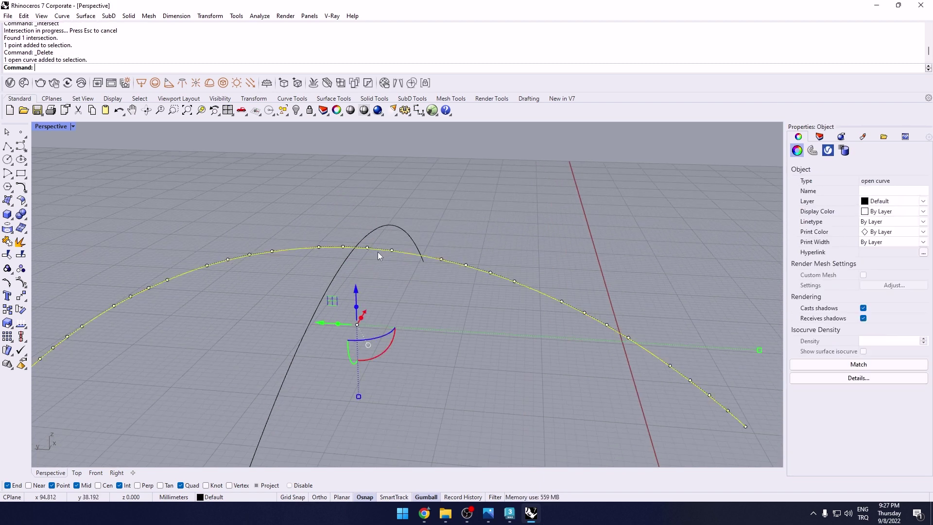
pyautogui.scroll(-3, 378, 251)
pyautogui.moveTo(442, 279)
pyautogui.mouseDown(button='right')
pyautogui.moveTo(457, 286)
pyautogui.moveTo(436, 295)
pyautogui.mouseUp(button='right')
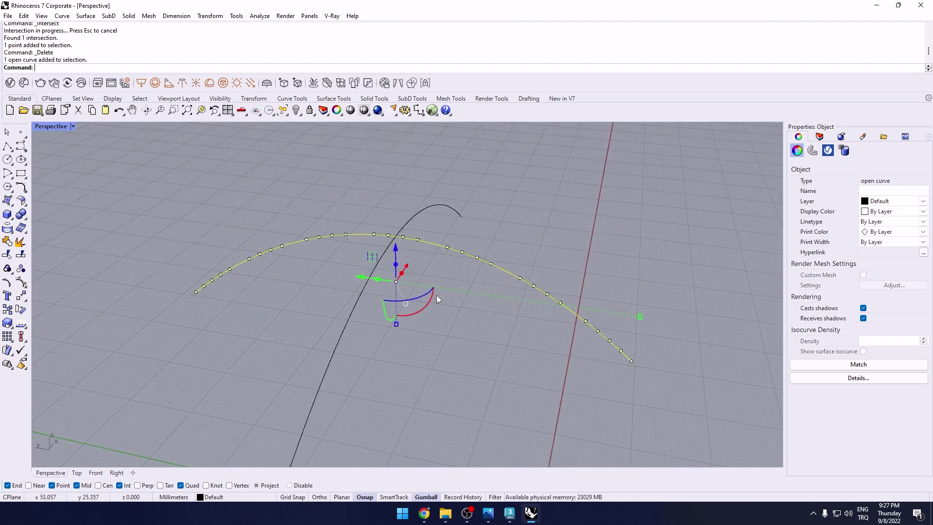
# Step: Undo the point deletion, the intersection and the degree change on the arch
pyautogui.hotkey('ctrl', 'z')
pyautogui.hotkey('ctrl', 'z')
pyautogui.hotkey('ctrl', 'z')
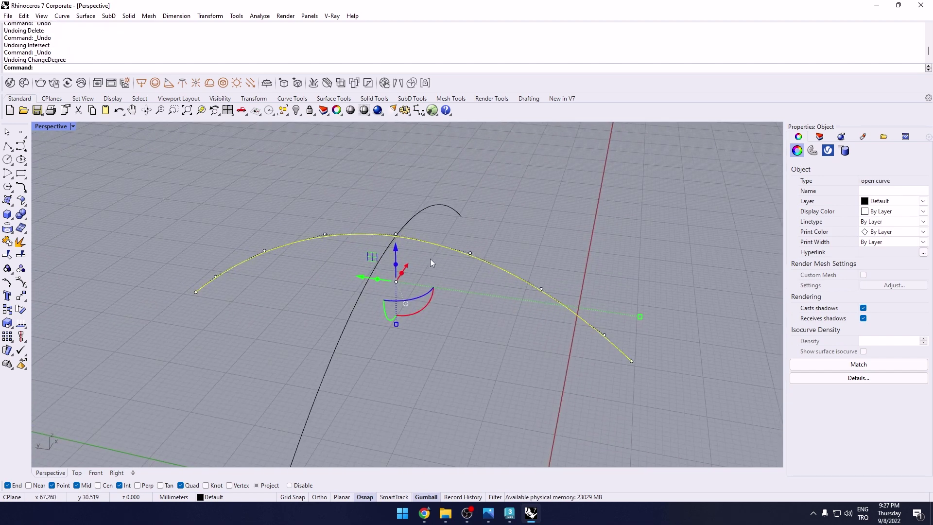
# Step: Rebuild the arch nearest the red axis with a point count of 9 and a higher degree, deleting the input, and clear the selection
pyautogui.moveTo(430, 259); pyautogui.dragTo(442, 255, button='right')
pyautogui.write('Rebuild')
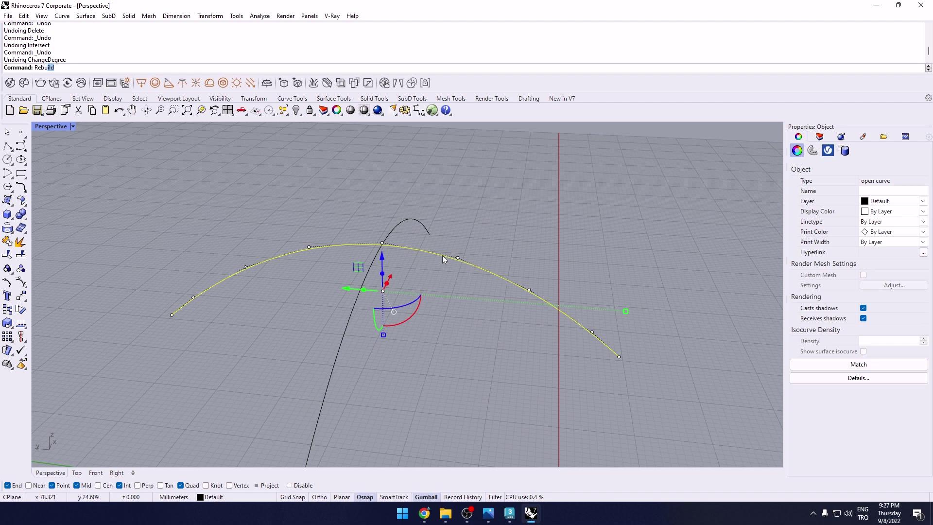
pyautogui.press('Return')
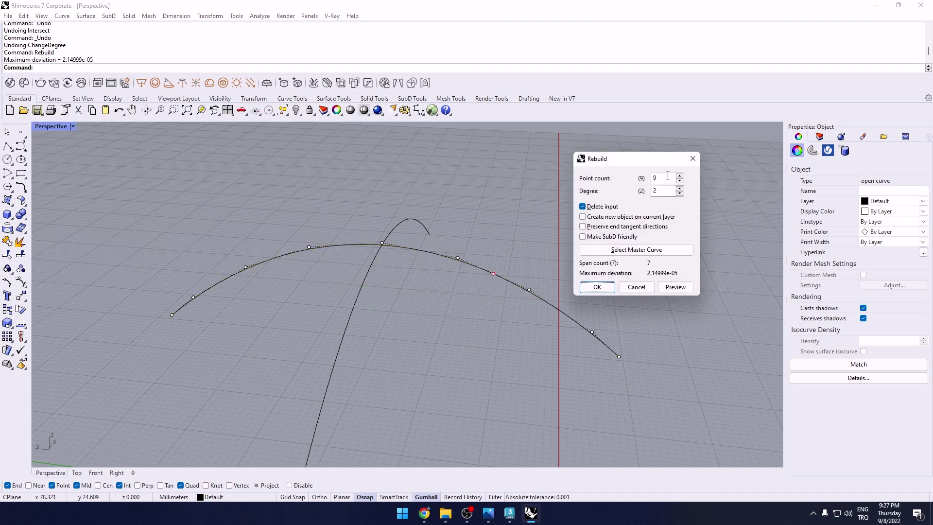
pyautogui.moveTo(666, 189); pyautogui.dragTo(634, 191)
pyautogui.click(606, 287)
pyautogui.press('Escape')
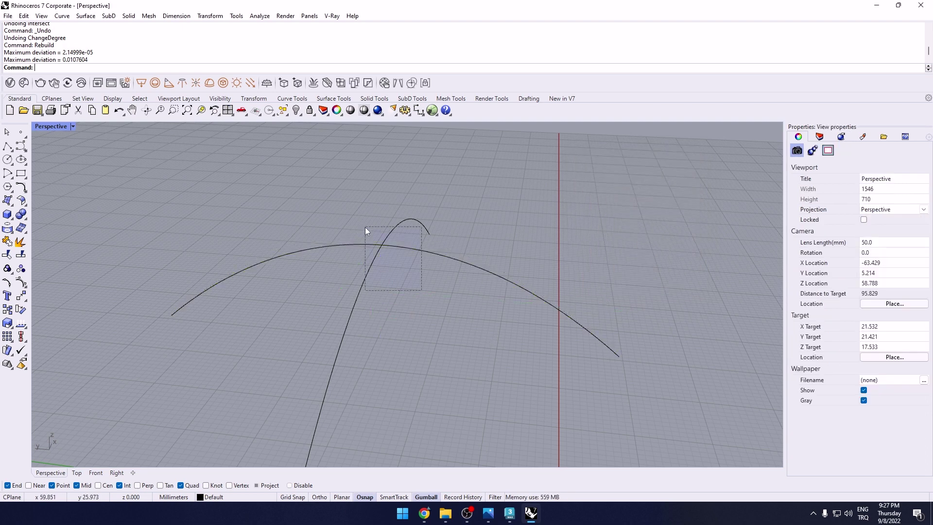
# Step: Intersect the two arches to create a point at their crossing, and delete that point
pyautogui.moveTo(365, 227); pyautogui.dragTo(365, 227)
pyautogui.click(11, 241)
pyautogui.click(39, 250)
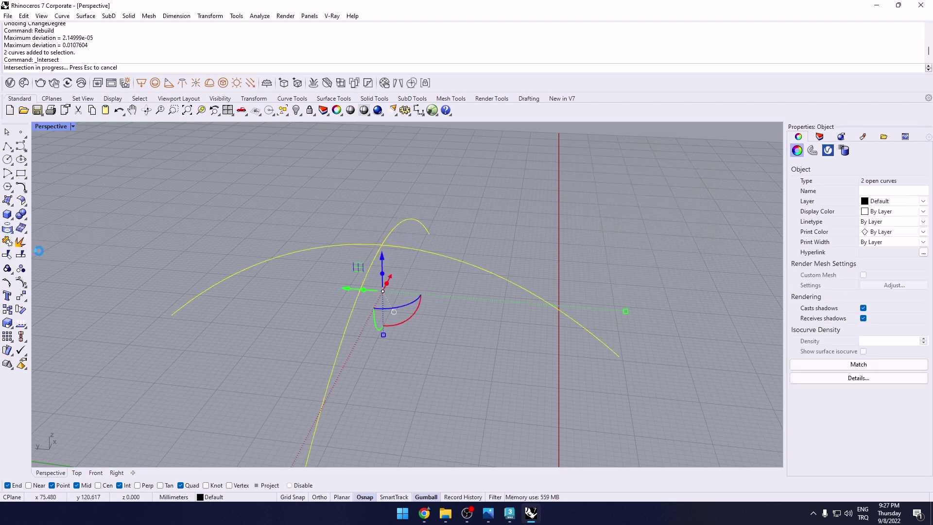
pyautogui.press('Escape')
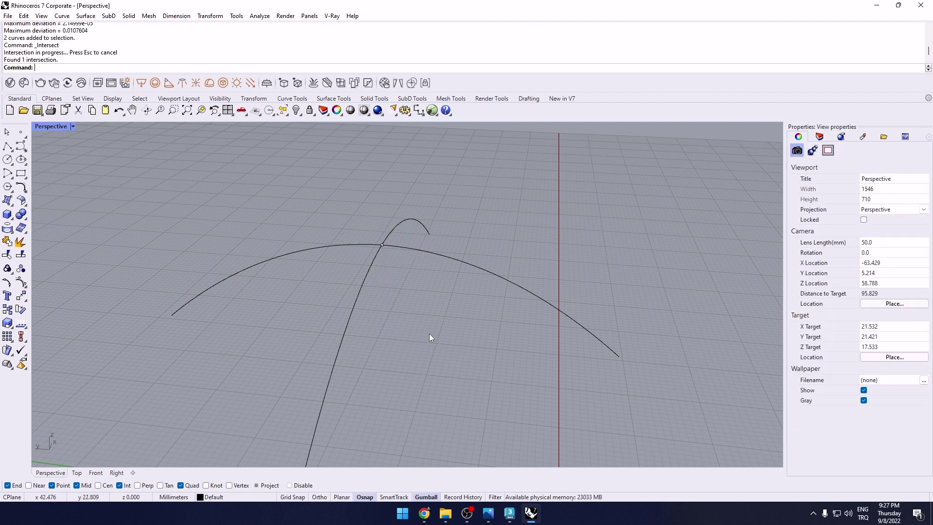
pyautogui.click(383, 245)
pyautogui.press('Delete')
# Step: Try raising the rebuilt arch's control point beside the red axis, check how the crossing deforms, and undo the move
pyautogui.click(474, 267)
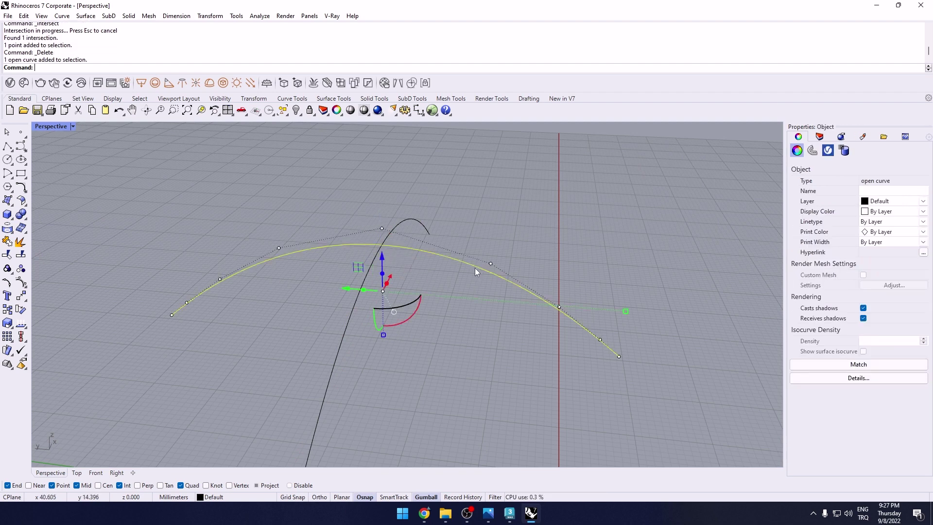
pyautogui.click(560, 307)
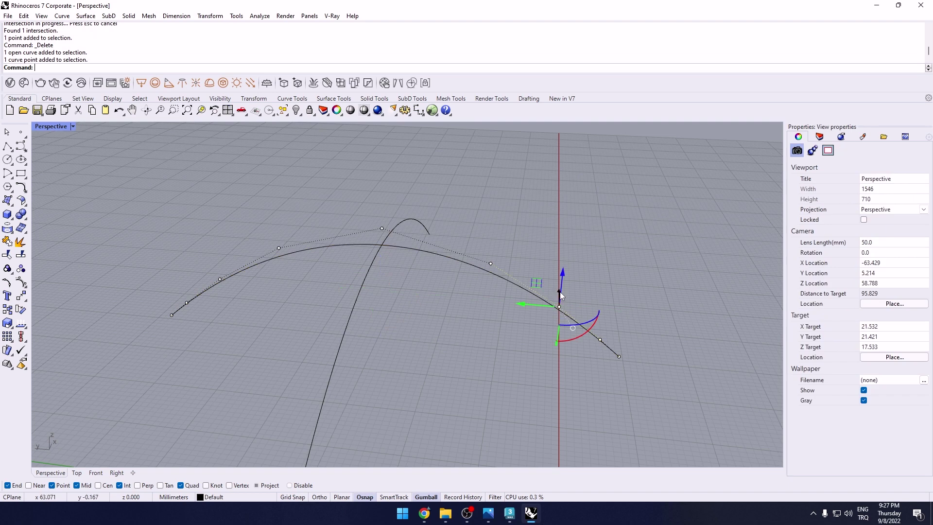
pyautogui.moveTo(562, 279); pyautogui.dragTo(541, 192)
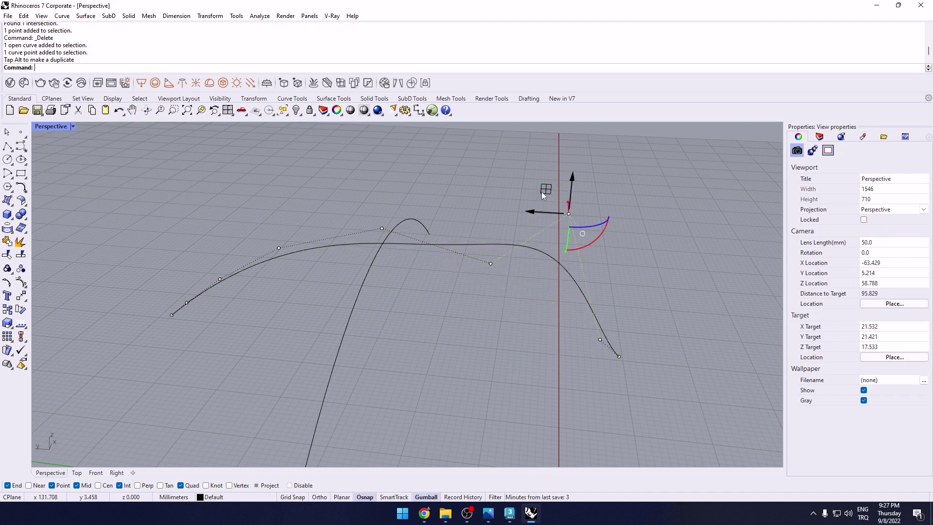
pyautogui.scroll(5, 389, 234)
pyautogui.moveTo(375, 252); pyautogui.dragTo(455, 370, button='right')
pyautogui.scroll(-6, 425, 320)
pyautogui.hotkey('ctrl', 'z')
# Step: Try raising the end control point of the rebuilt arch beyond the red axis, and undo the move
pyautogui.click(582, 359)
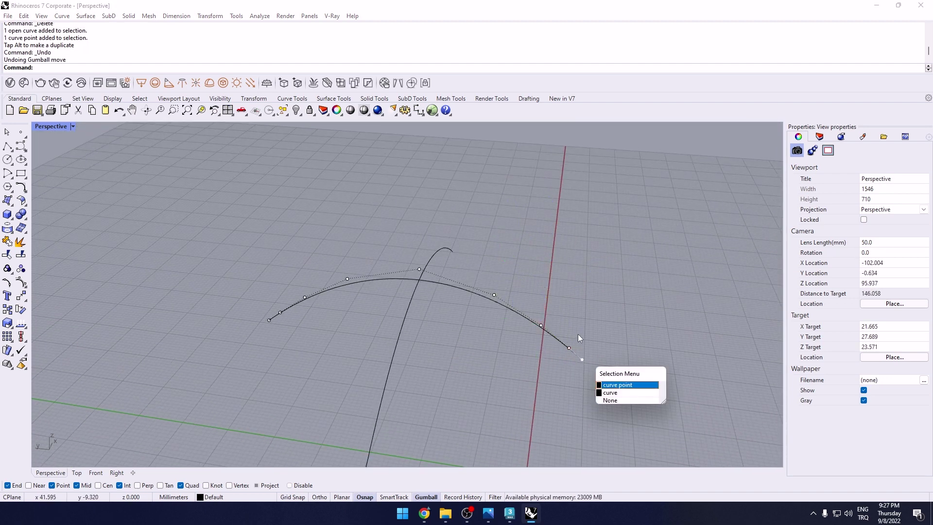
pyautogui.click(610, 386)
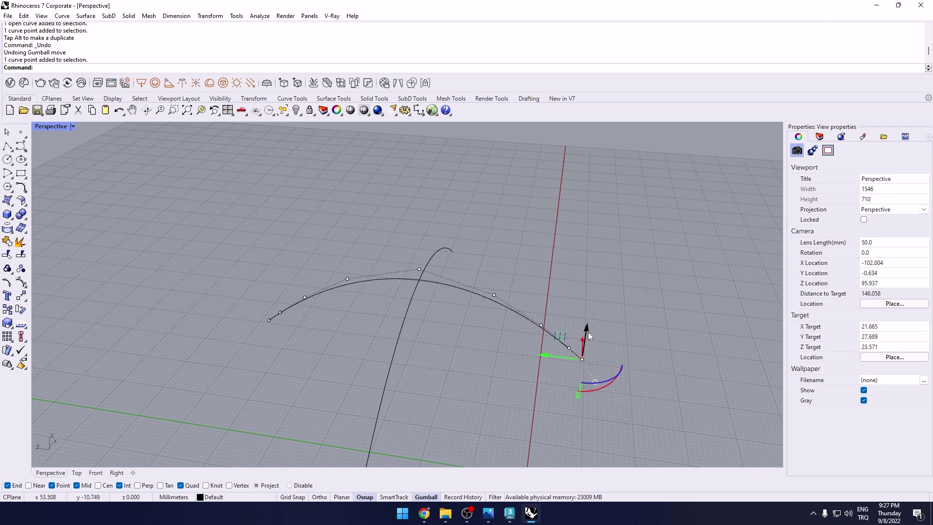
pyautogui.moveTo(588, 331); pyautogui.dragTo(603, 235)
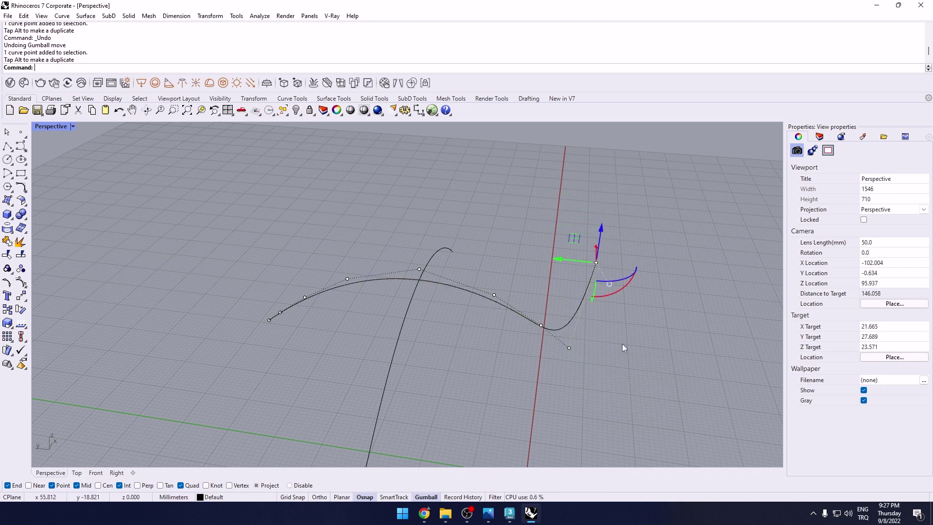
pyautogui.hotkey('ctrl', 'z')
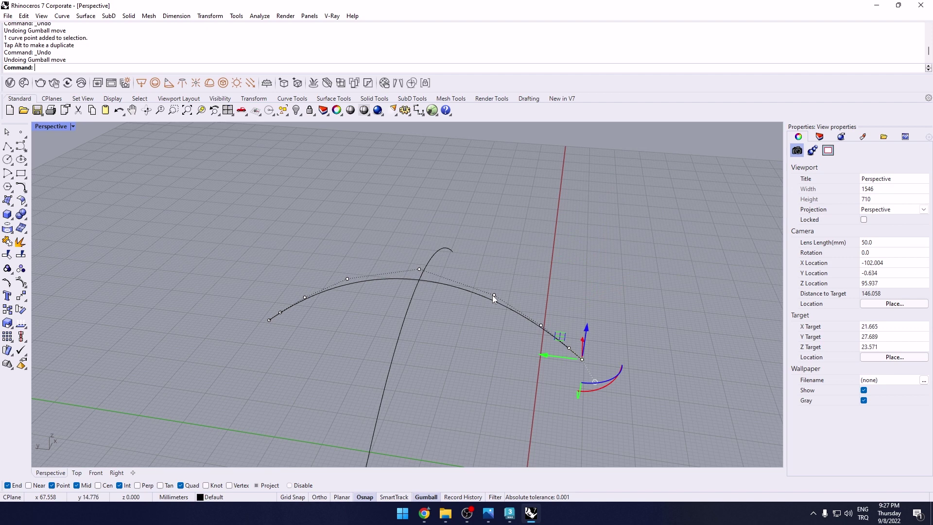
# Step: Try lifting the third control point from the rebuilt arch's end again, undo it, and clear the control point selection
pyautogui.click(541, 325)
pyautogui.moveTo(541, 306); pyautogui.dragTo(568, 210)
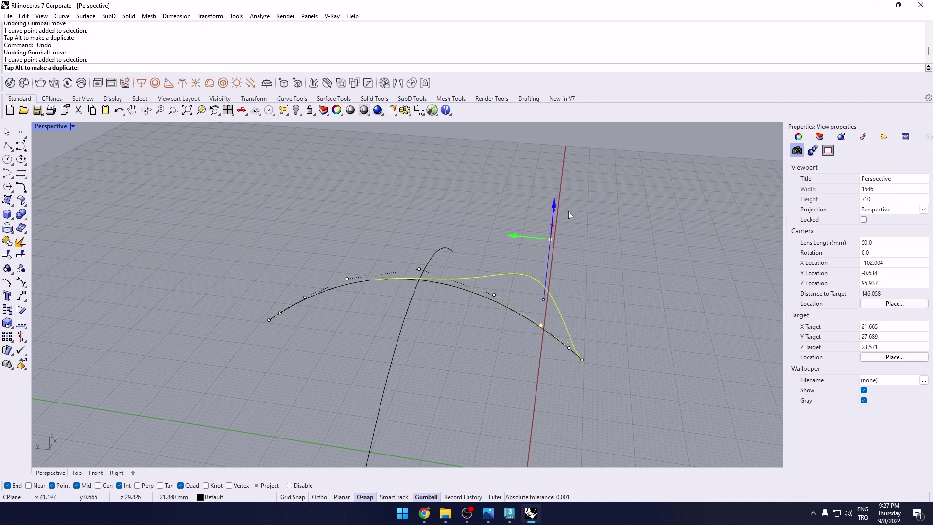
pyautogui.click(473, 372)
pyautogui.moveTo(474, 373); pyautogui.dragTo(471, 398, button='right')
pyautogui.scroll(2, 471, 389)
pyautogui.hotkey('ctrl', 'z')
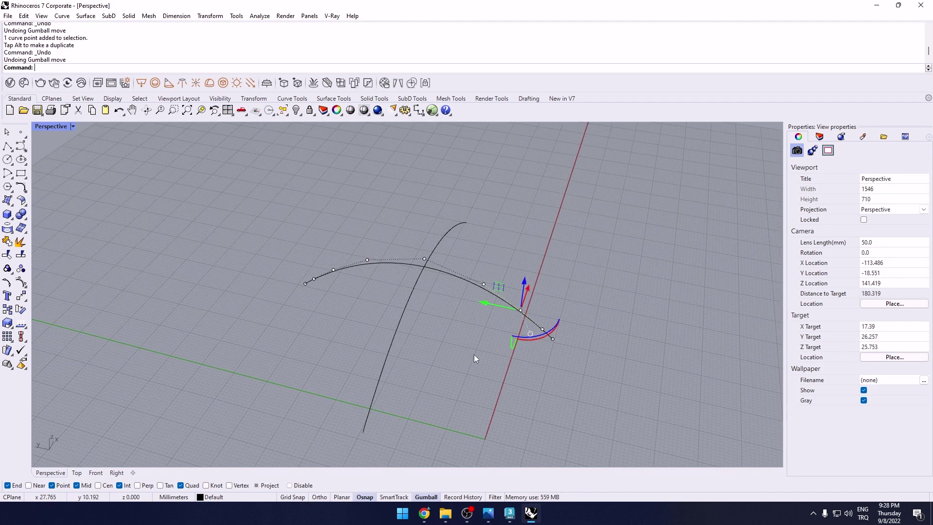
pyautogui.click(471, 360)
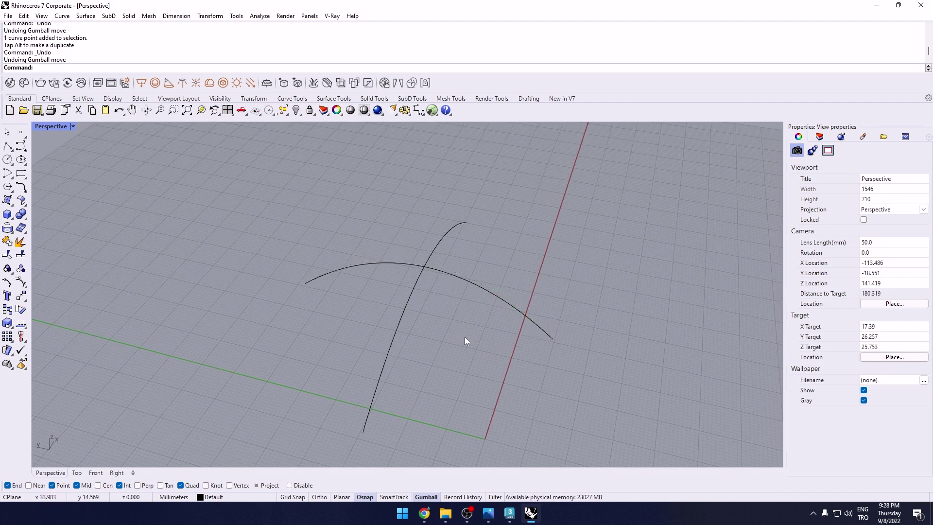
# Step: Examine the crossing of the two arches from several angles and distances
pyautogui.moveTo(452, 296); pyautogui.dragTo(443, 319, button='right')
pyautogui.scroll(2, 406, 299)
pyautogui.scroll(2, 418, 299)
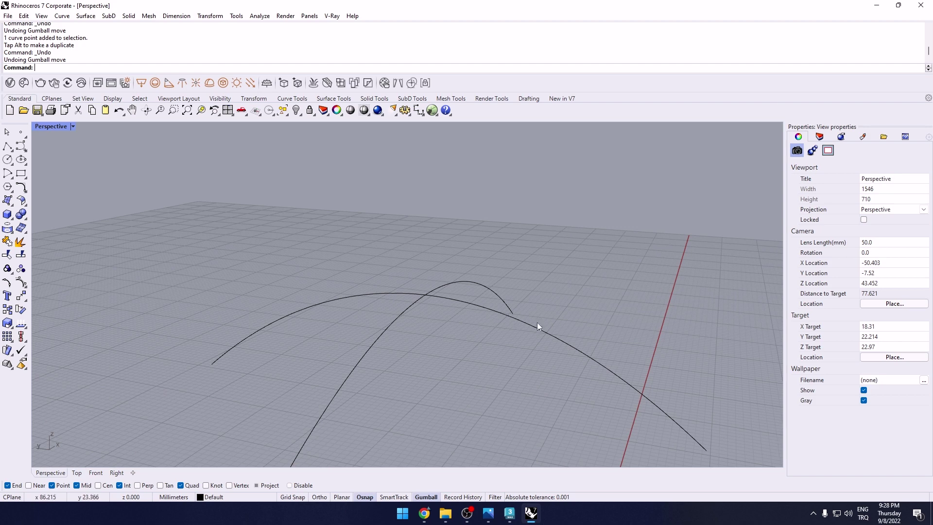
pyautogui.scroll(-3, 514, 317)
pyautogui.moveTo(514, 317); pyautogui.dragTo(454, 337, button='right')
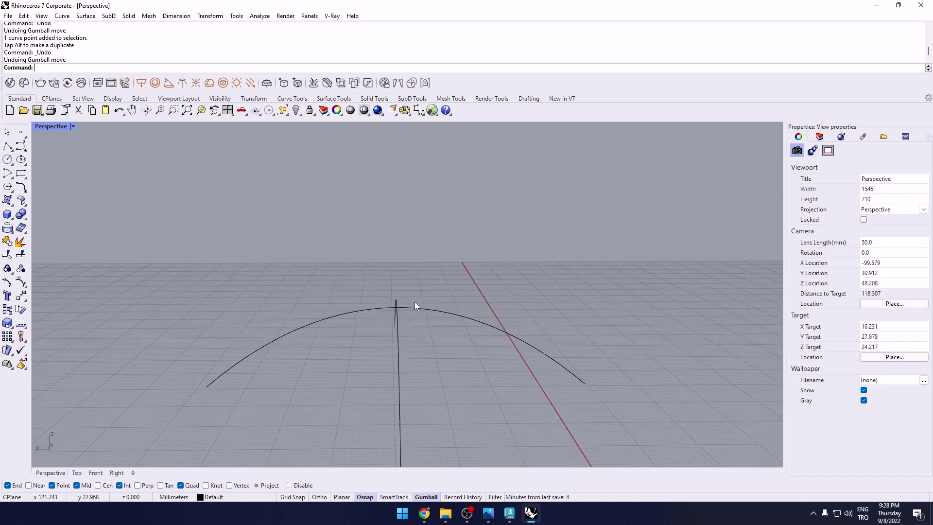
pyautogui.moveTo(415, 302); pyautogui.dragTo(388, 326, button='right')
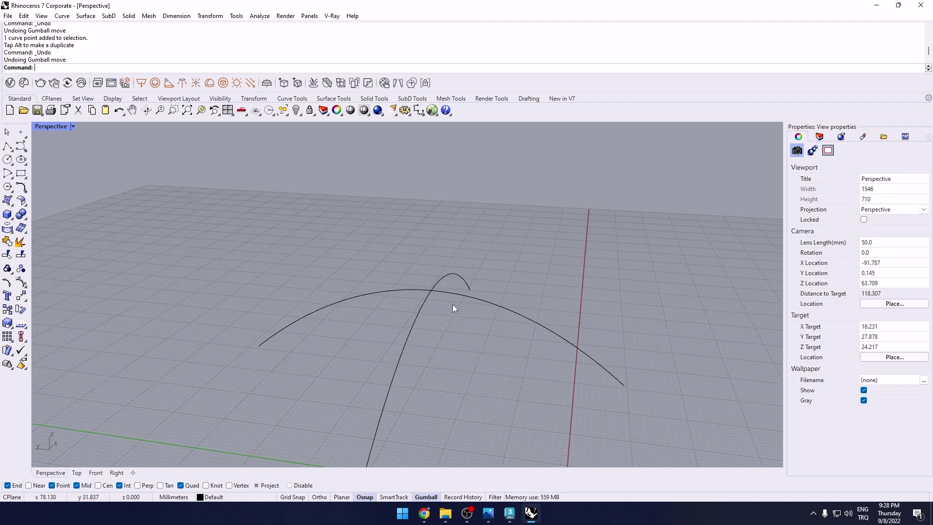
pyautogui.scroll(5, 453, 304)
pyautogui.moveTo(455, 306)
pyautogui.mouseDown(button='right')
pyautogui.moveTo(458, 316)
pyautogui.moveTo(445, 305)
pyautogui.mouseUp(button='right')
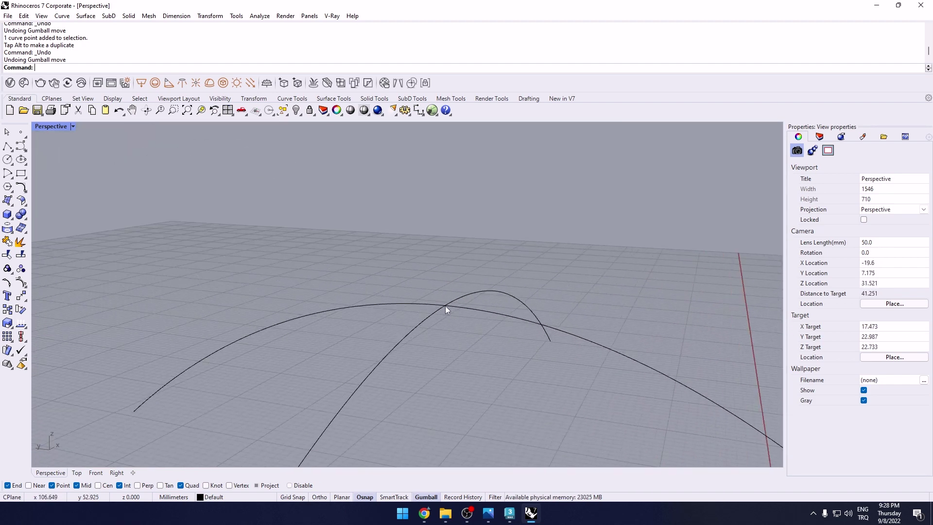
pyautogui.scroll(2, 551, 314)
pyautogui.scroll(-1, 614, 340)
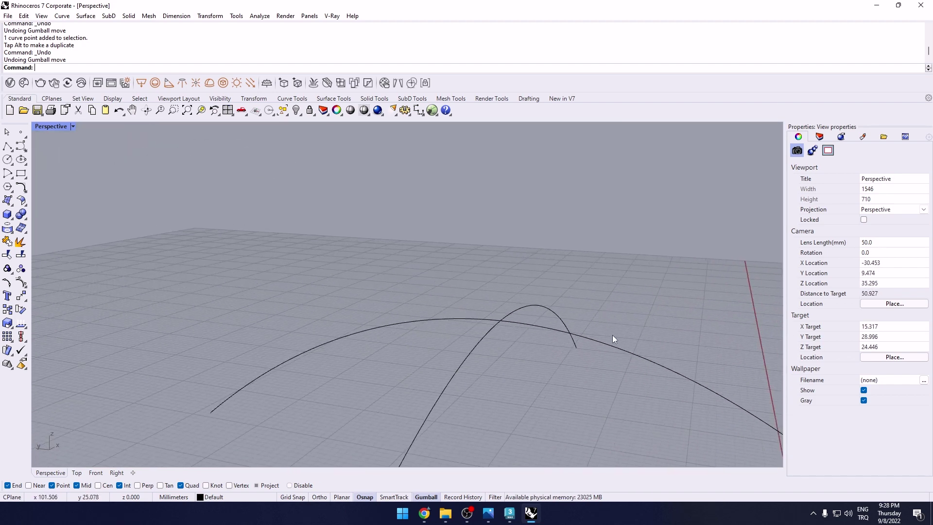
pyautogui.scroll(-2, 563, 306)
pyautogui.click(498, 287)
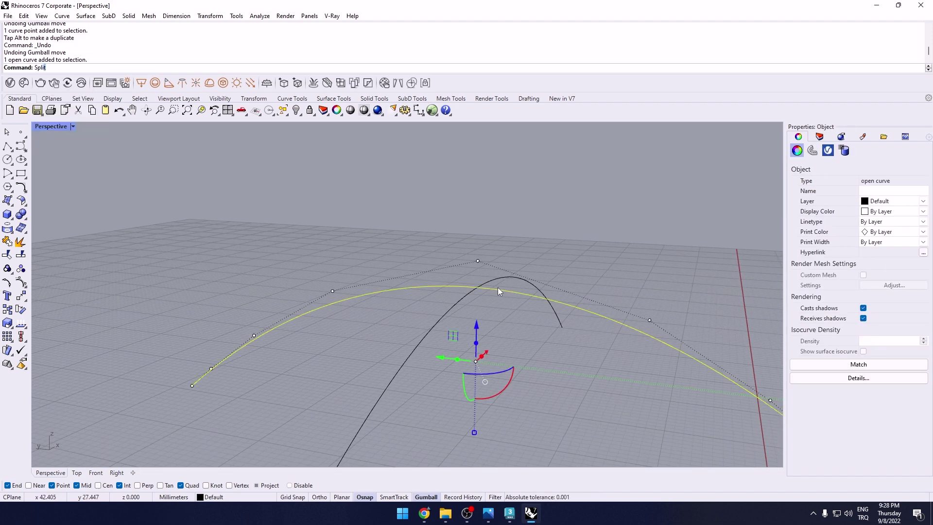
pyautogui.press('Escape')
pyautogui.click(509, 293)
pyautogui.write('Rebuil')
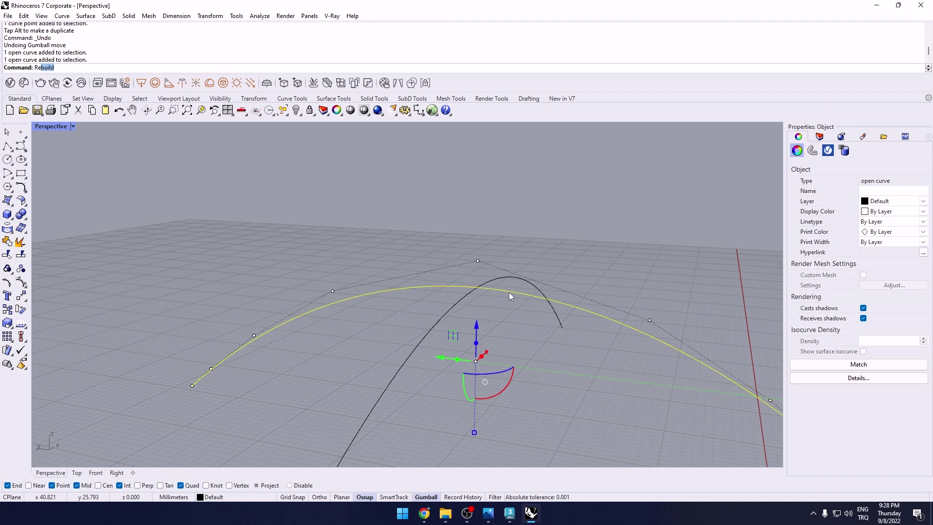
pyautogui.write('d')
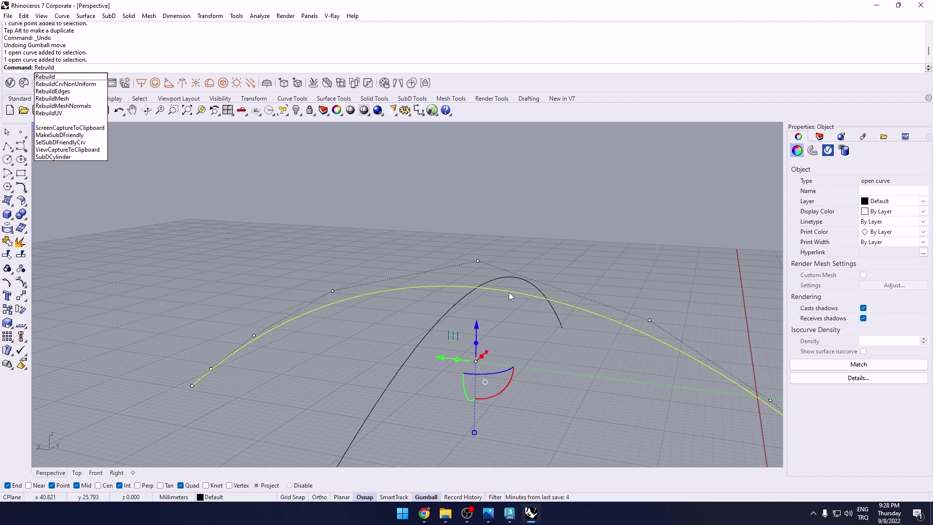
pyautogui.press('Escape')
pyautogui.press('Escape')
# Step: Undo the edits back to the flat curves, redo the two gumball moves that raise them into simple three-point arches, and clear the selection
pyautogui.hotkey('ctrl', 'z')
pyautogui.press('Escape')
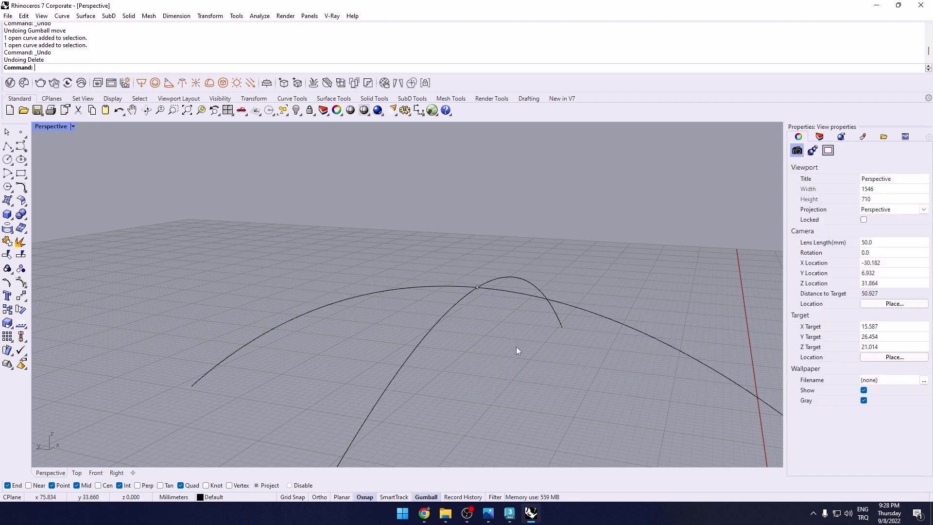
pyautogui.hotkey('ctrl', 'z')
pyautogui.hotkey('ctrl', 'z')
pyautogui.hotkey('ctrl', 'z')
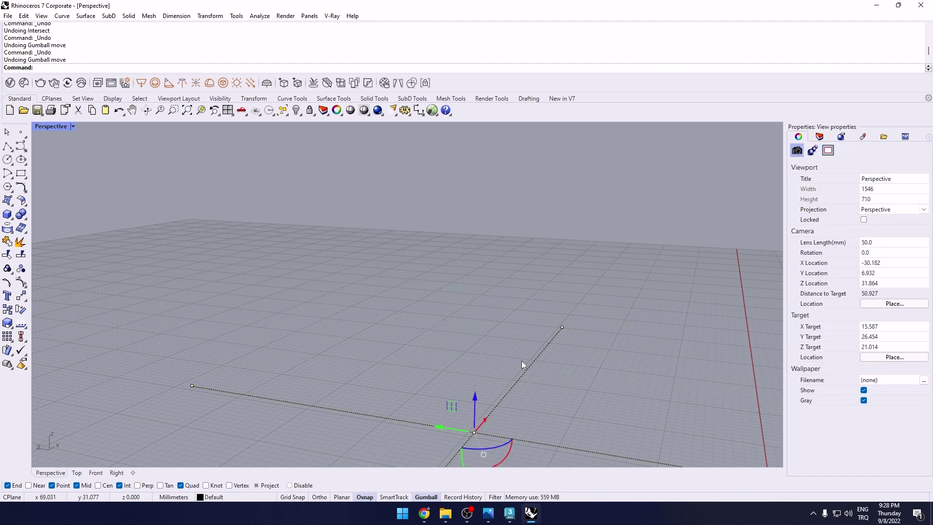
pyautogui.hotkey('ctrl', 'y')
pyautogui.hotkey('ctrl', 'y')
pyautogui.press('Escape')
# Step: Split the arch that crosses the red axis, using the other arch as the cutting object, and clear the selection
pyautogui.moveTo(544, 366); pyautogui.dragTo(572, 358, button='right')
pyautogui.click(577, 337)
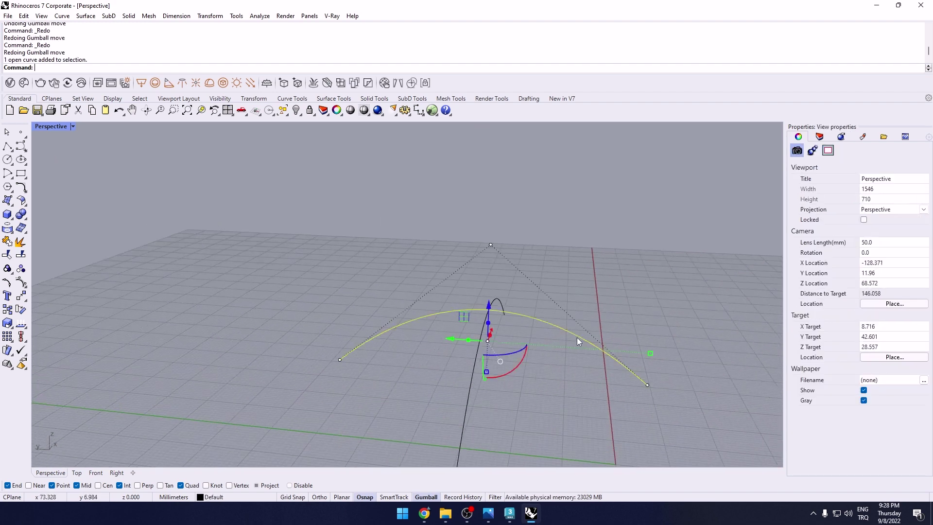
pyautogui.click(468, 399)
pyautogui.click(553, 377)
pyautogui.moveTo(553, 378); pyautogui.dragTo(113, 271, button='right')
pyautogui.click(477, 287)
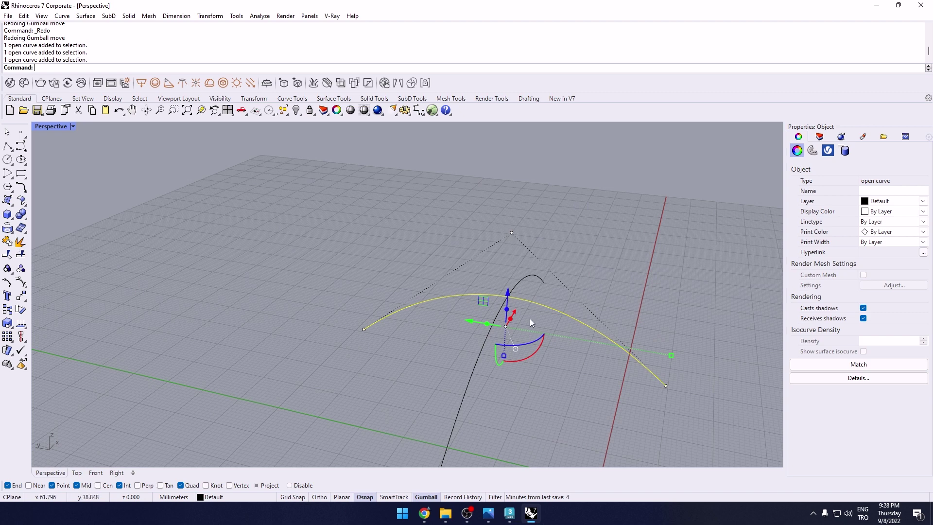
pyautogui.moveTo(530, 319); pyautogui.dragTo(448, 296, button='right')
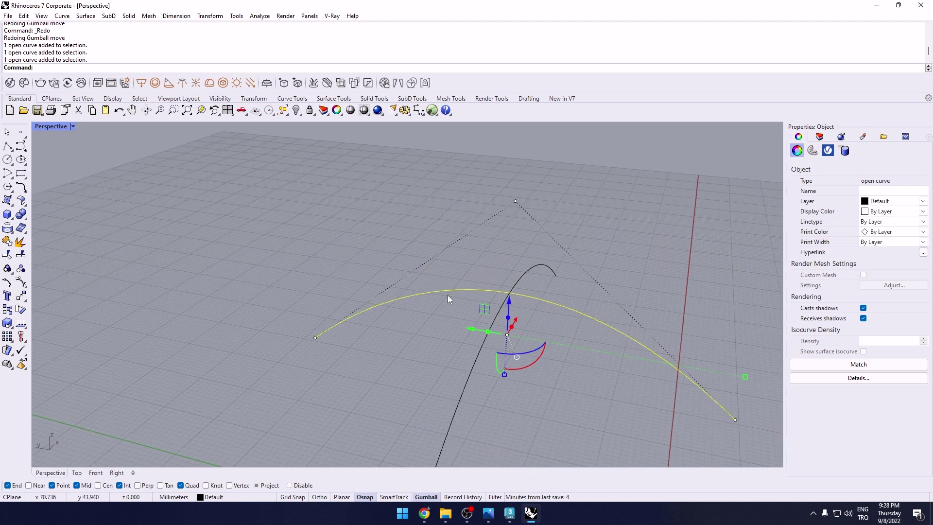
pyautogui.click(21, 255)
pyautogui.click(521, 277)
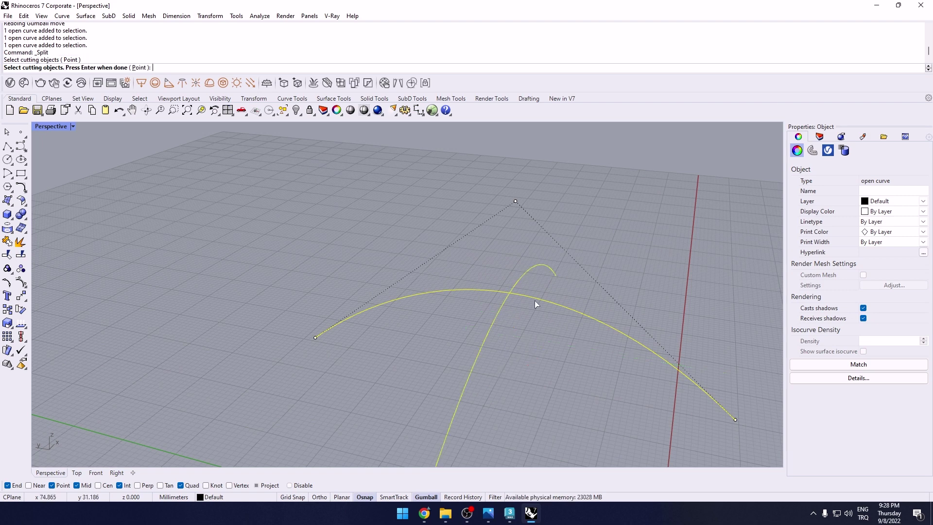
pyautogui.press('Return')
pyautogui.click(576, 361)
# Step: Select each half of the split arch in turn to check the division at the crossing, and clear the selection
pyautogui.click(547, 304)
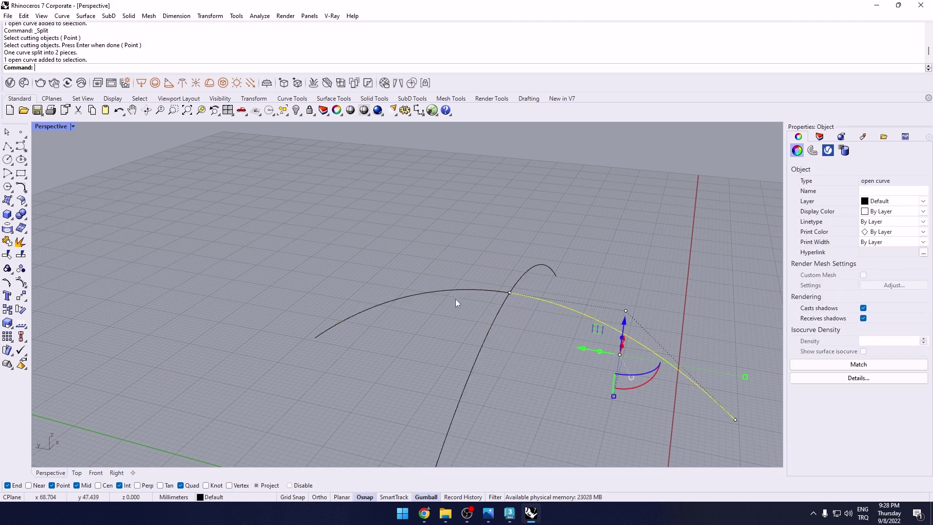
pyautogui.click(455, 299)
pyautogui.click(452, 295)
pyautogui.press('Delete')
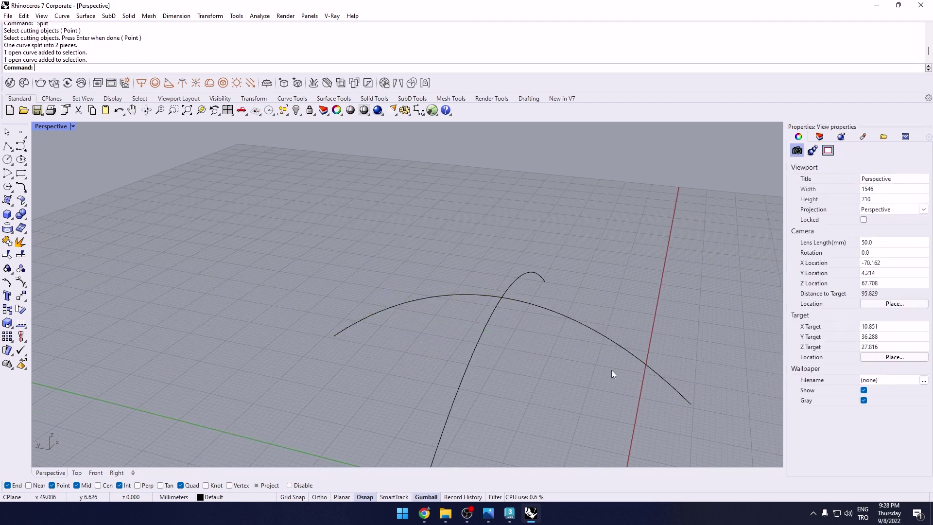
# Step: Reshape the split arch's half nearest the red axis by raising its outer end point and shifting its middle control point sideways
pyautogui.moveTo(611, 369); pyautogui.dragTo(488, 321, button='right')
pyautogui.click(495, 278)
pyautogui.moveTo(494, 278); pyautogui.dragTo(484, 336, button='right')
pyautogui.click(636, 417)
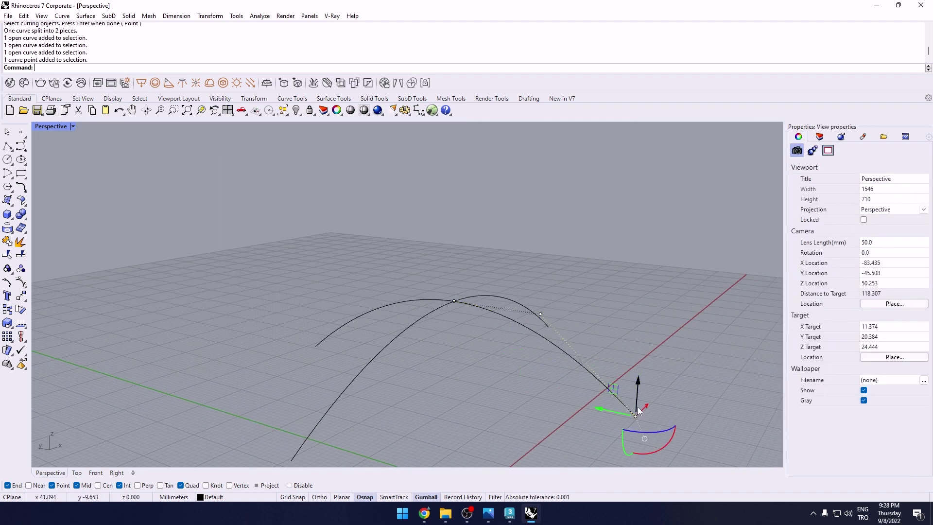
pyautogui.moveTo(636, 417); pyautogui.dragTo(647, 262)
pyautogui.click(546, 318)
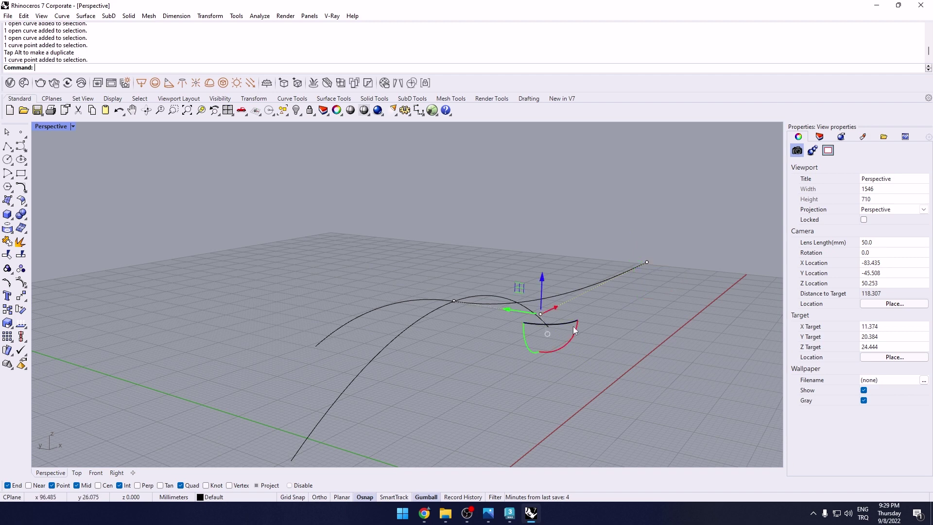
pyautogui.moveTo(573, 326); pyautogui.dragTo(533, 387, button='right')
pyautogui.moveTo(613, 345); pyautogui.dragTo(507, 348)
pyautogui.click(566, 442)
# Step: Examine the junction of the two halves at the crossing from several angles and distances
pyautogui.moveTo(566, 442); pyautogui.dragTo(314, 264, button='right')
pyautogui.scroll(5, 434, 310)
pyautogui.scroll(3, 252, 213)
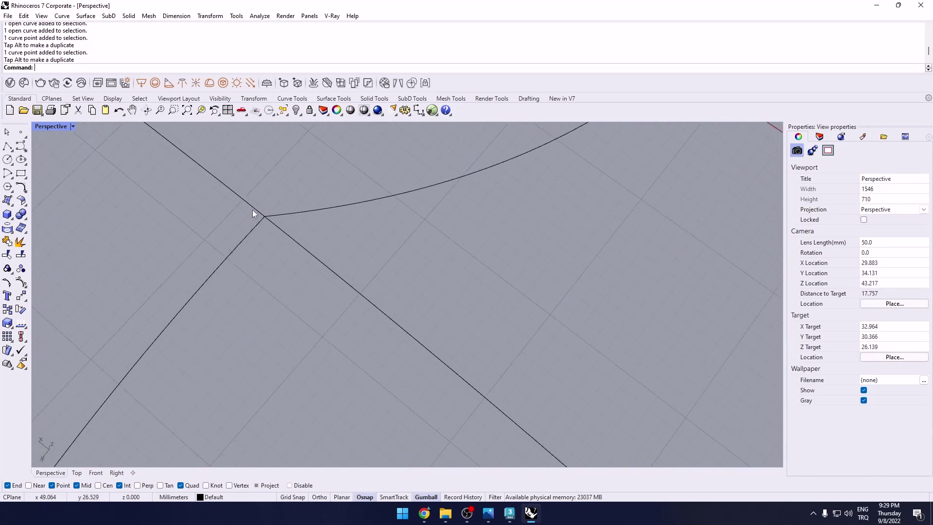
pyautogui.moveTo(270, 220); pyautogui.dragTo(319, 271, button='right')
pyautogui.scroll(-5, 283, 206)
pyautogui.moveTo(283, 206); pyautogui.dragTo(424, 296, button='right')
pyautogui.scroll(3, 394, 230)
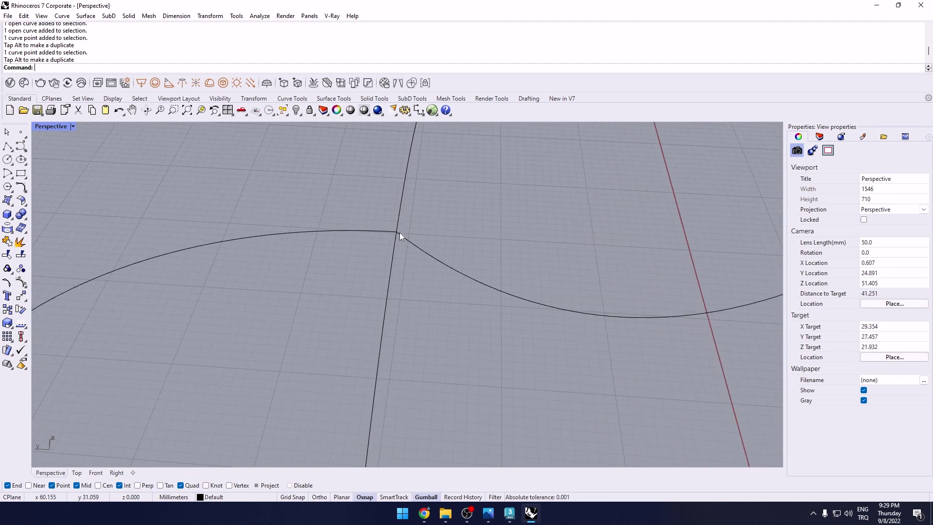
pyautogui.scroll(-3, 400, 232)
pyautogui.moveTo(399, 232); pyautogui.dragTo(369, 292, button='right')
# Step: Try to match the reshaped half's inner end to the other half with Curvature continuity, preserving the other end's Position
pyautogui.click(25, 192)
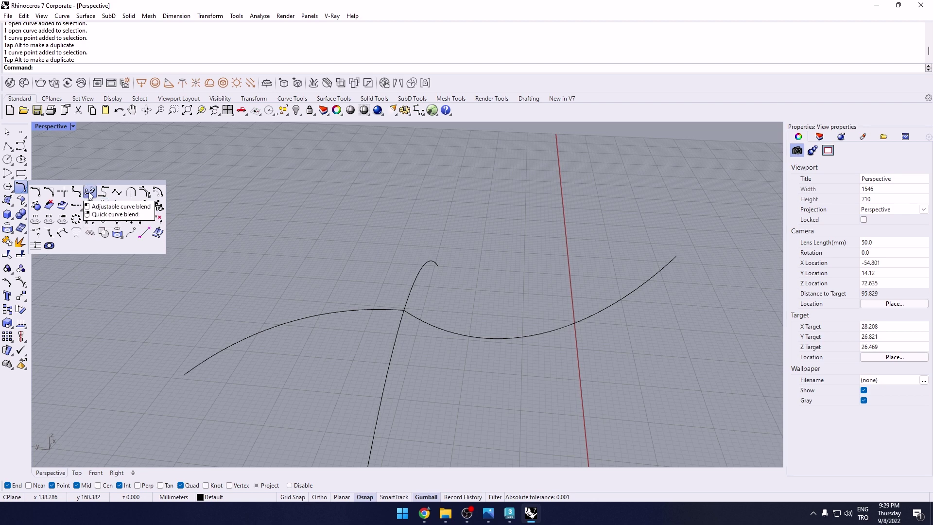
pyautogui.click(117, 195)
pyautogui.moveTo(426, 274); pyautogui.dragTo(407, 304, button='right')
pyautogui.click(402, 305)
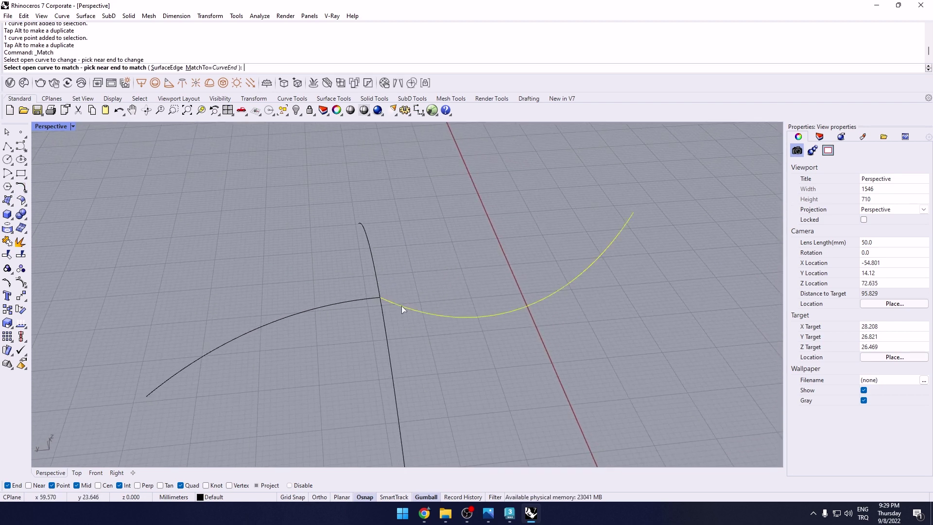
pyautogui.click(374, 301)
pyautogui.moveTo(383, 323); pyautogui.dragTo(352, 310, button='right')
pyautogui.scroll(3, 338, 328)
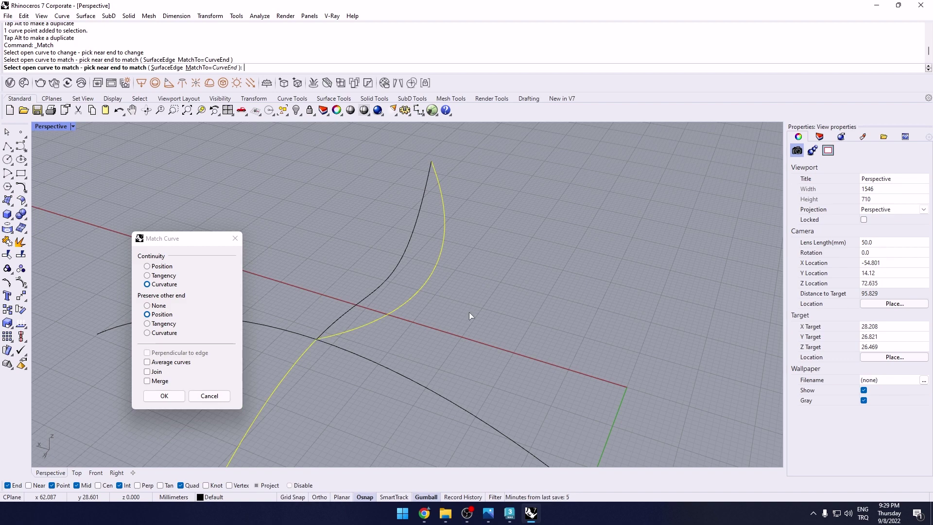
pyautogui.moveTo(469, 316); pyautogui.dragTo(209, 283, button='right')
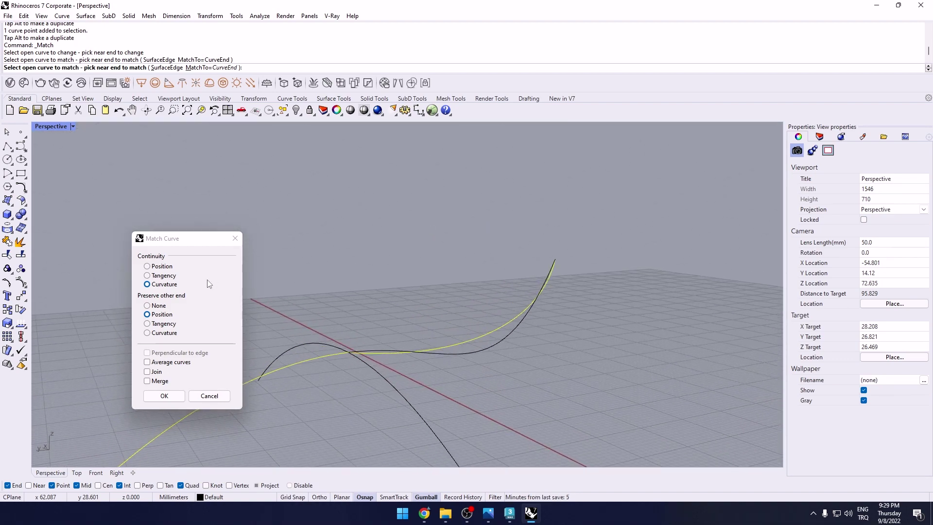
# Step: Try Tangency continuity for the match, compare preserving the other end's Tangency and Curvature, and close the match options
pyautogui.click(161, 276)
pyautogui.moveTo(263, 311); pyautogui.dragTo(331, 321, button='right')
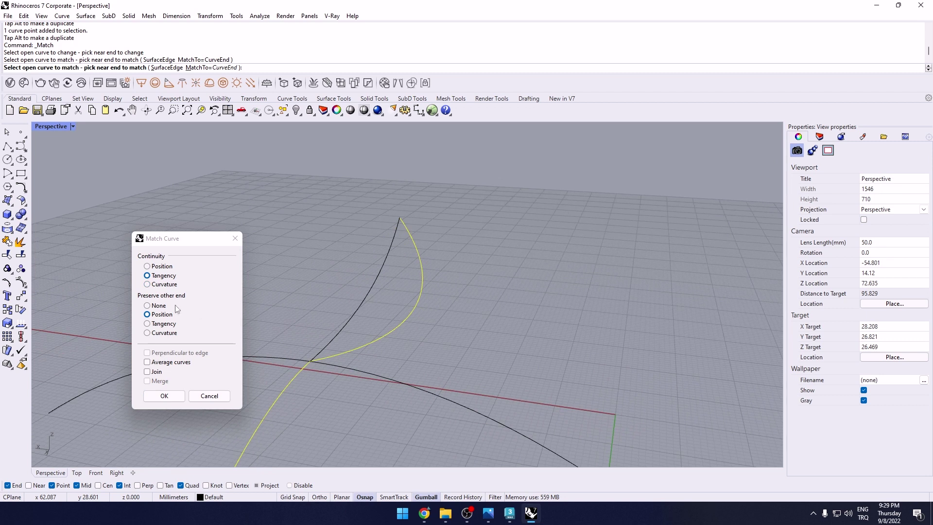
pyautogui.click(158, 323)
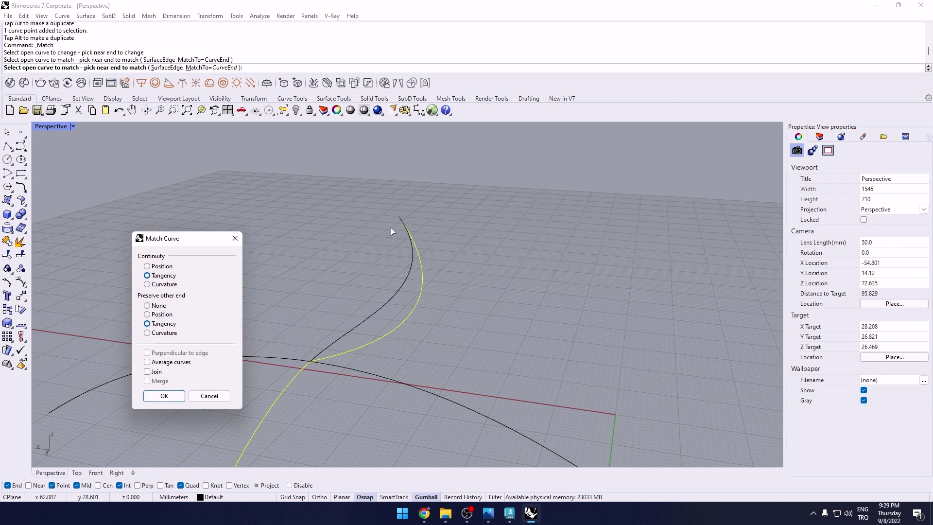
pyautogui.click(163, 333)
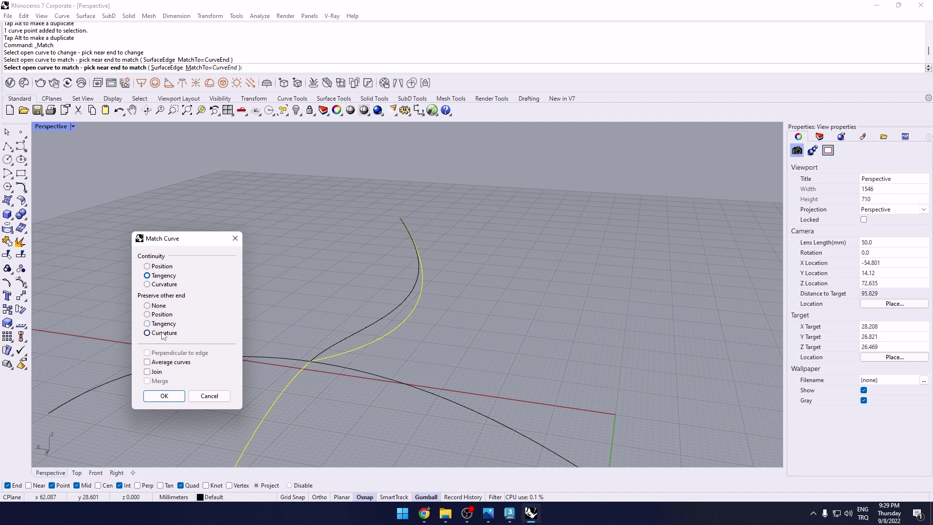
pyautogui.click(159, 324)
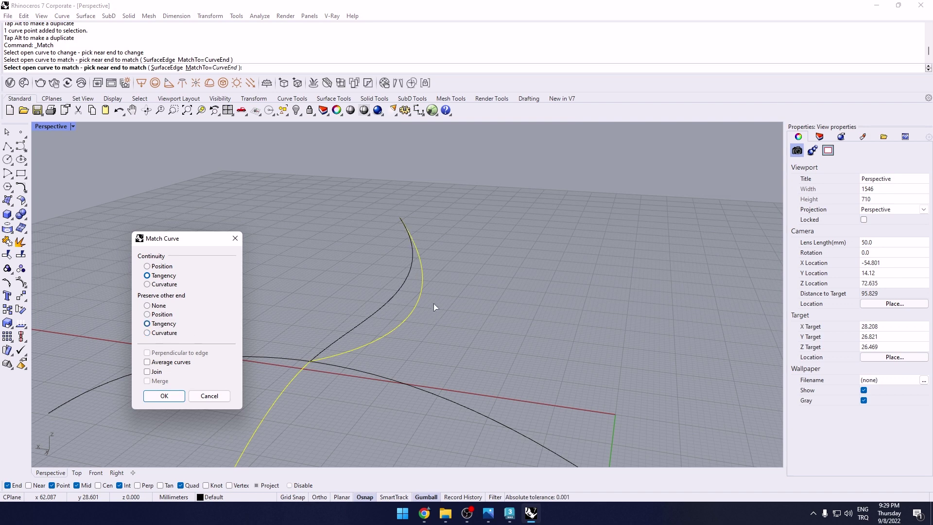
pyautogui.moveTo(433, 304); pyautogui.dragTo(480, 343, button='right')
pyautogui.press('Return')
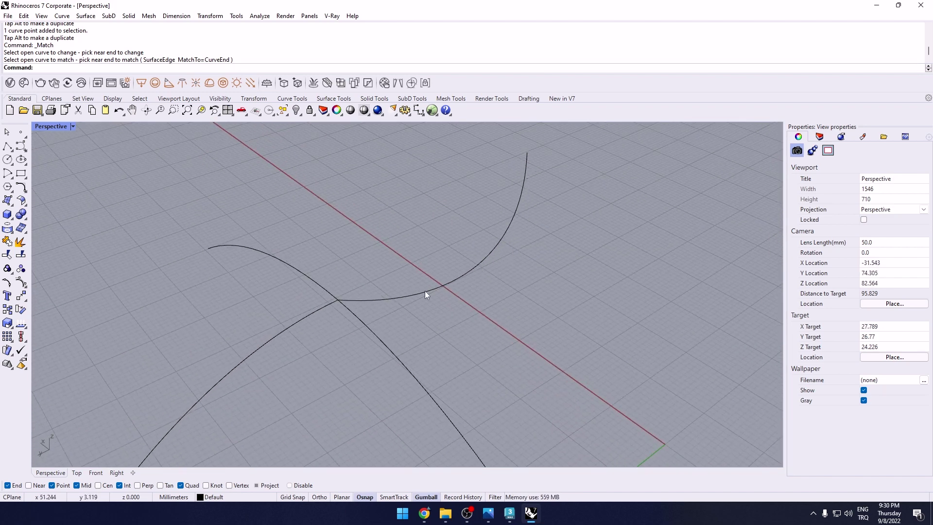
# Step: Turn on the Near object snap and place a point on the reshaped half, a short distance from the crossing
pyautogui.scroll(10, 345, 299)
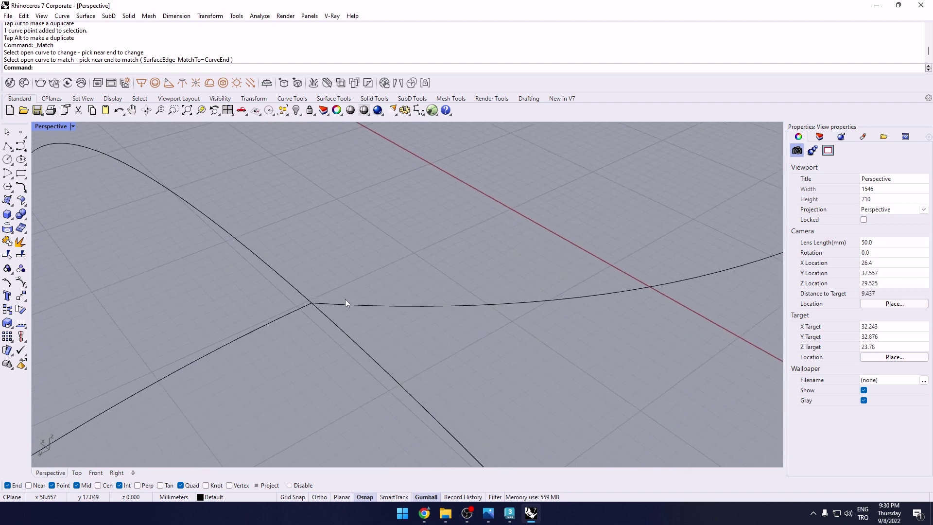
pyautogui.click(20, 132)
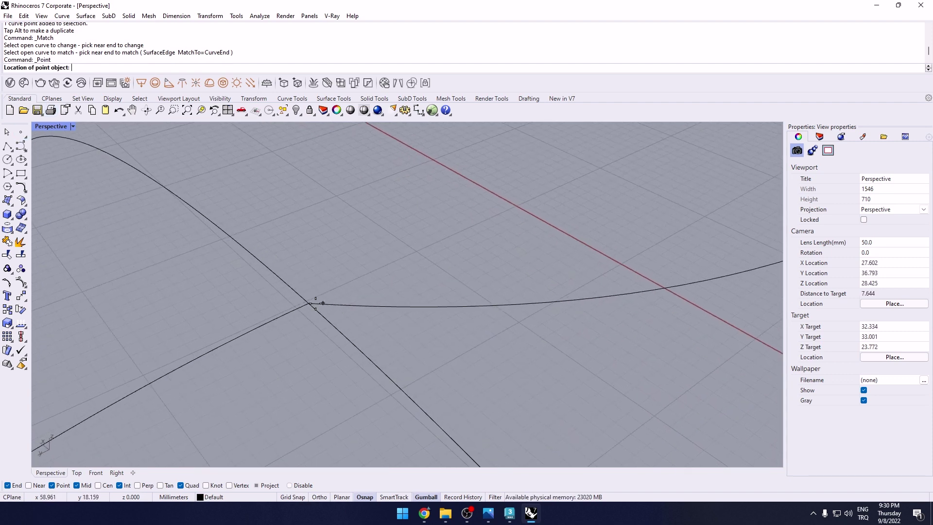
pyautogui.scroll(3, 345, 310)
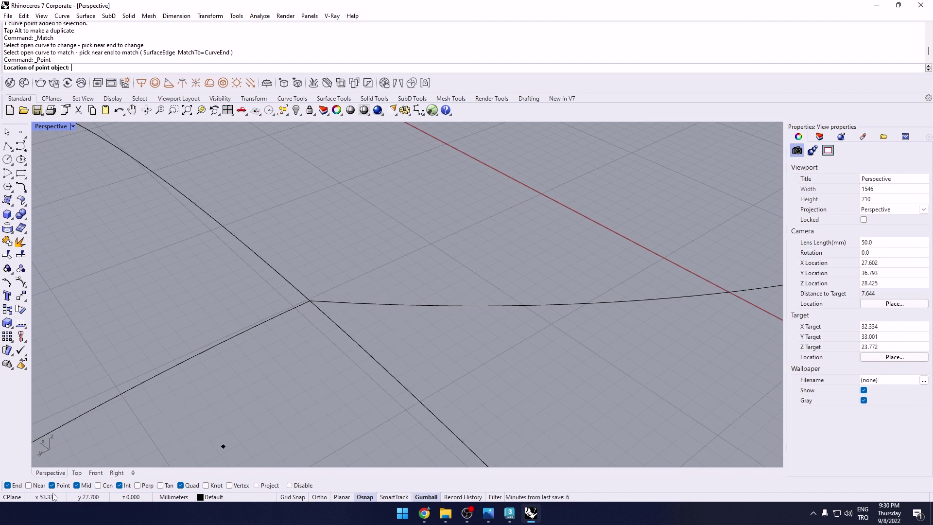
pyautogui.click(29, 485)
pyautogui.click(502, 306)
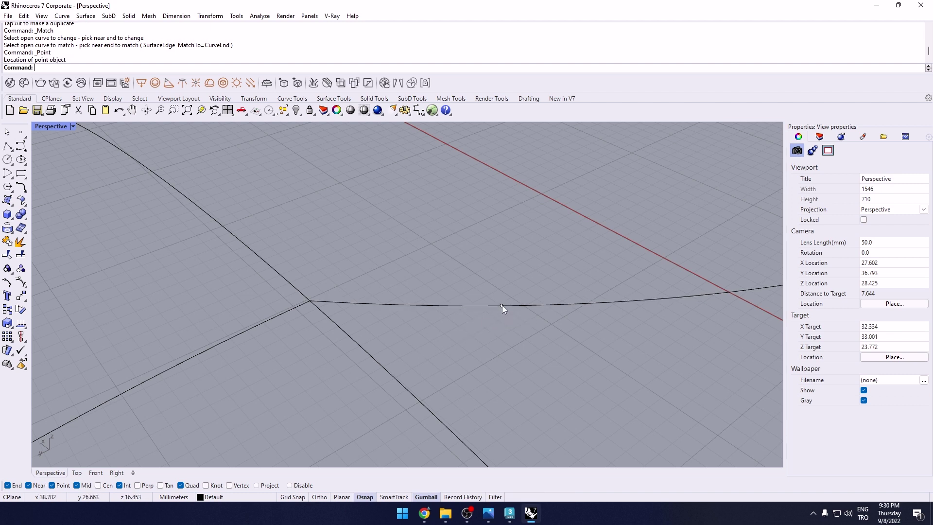
# Step: Trim away the piece of the reshaped half between the crossing and the new point
pyautogui.click(519, 308)
pyautogui.moveTo(520, 294); pyautogui.dragTo(484, 335)
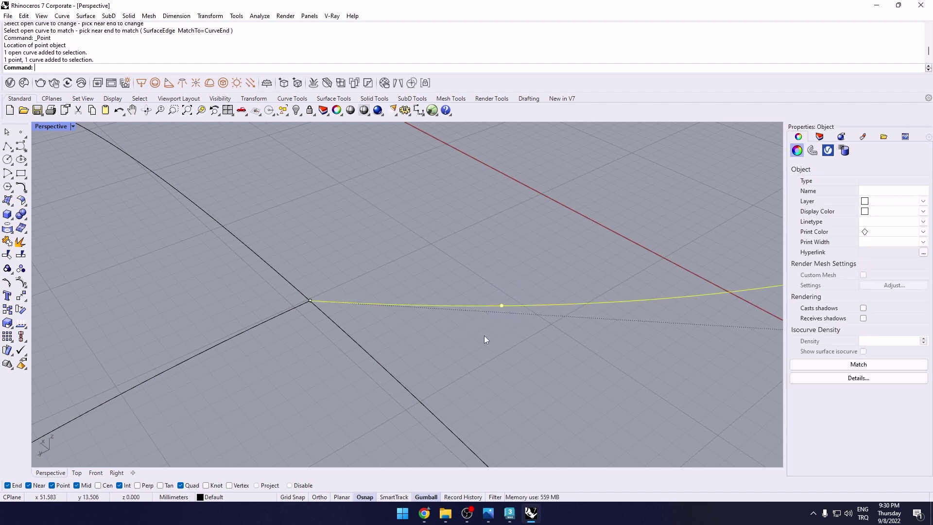
pyautogui.write('tr')
pyautogui.press('Return')
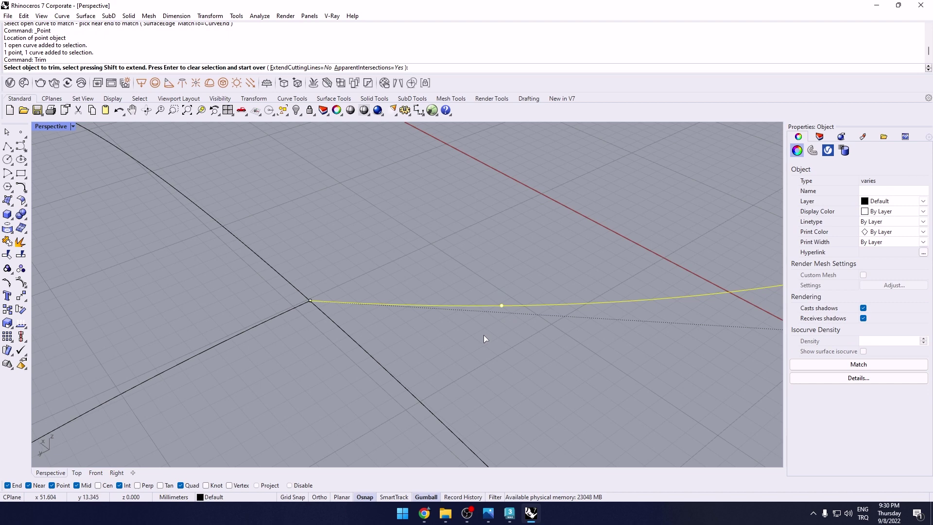
pyautogui.click(399, 299)
pyautogui.press('Return')
# Step: Start an adjustable curve blend from the trimmed half's end to the other half's end at the crossing
pyautogui.moveTo(468, 329); pyautogui.dragTo(515, 386, button='right')
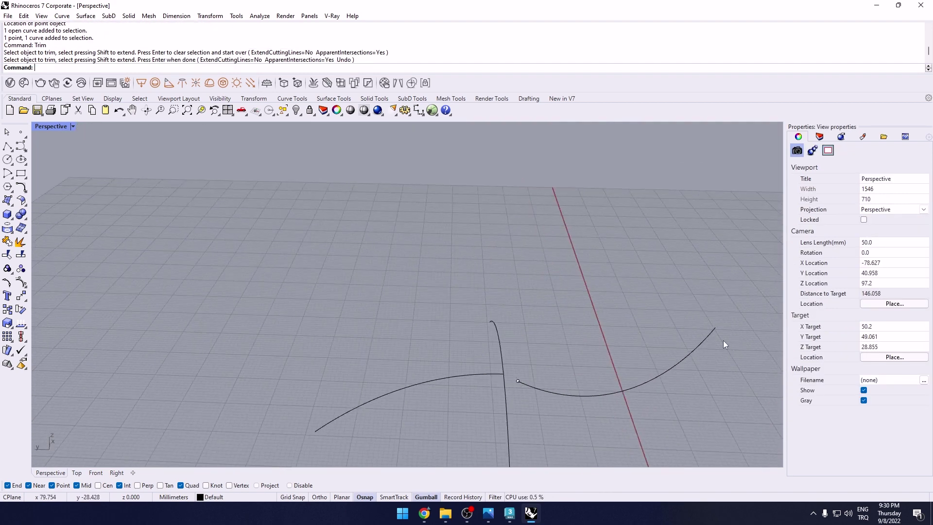
pyautogui.scroll(6, 538, 393)
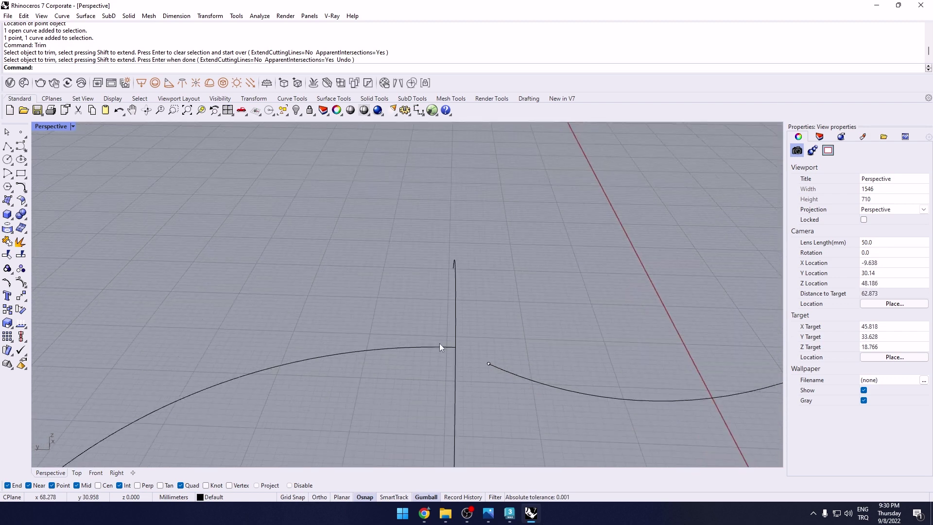
pyautogui.moveTo(462, 348); pyautogui.dragTo(423, 378, button='right')
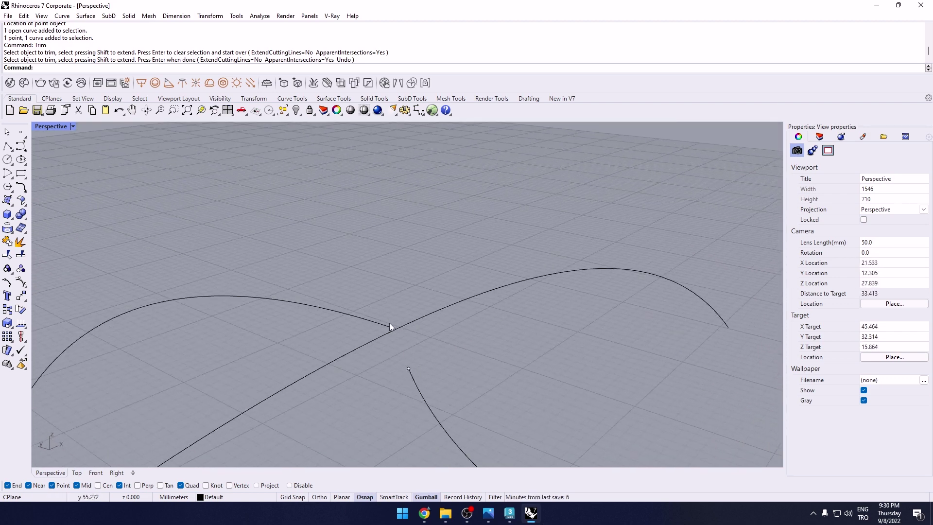
pyautogui.click(24, 190)
pyautogui.click(90, 194)
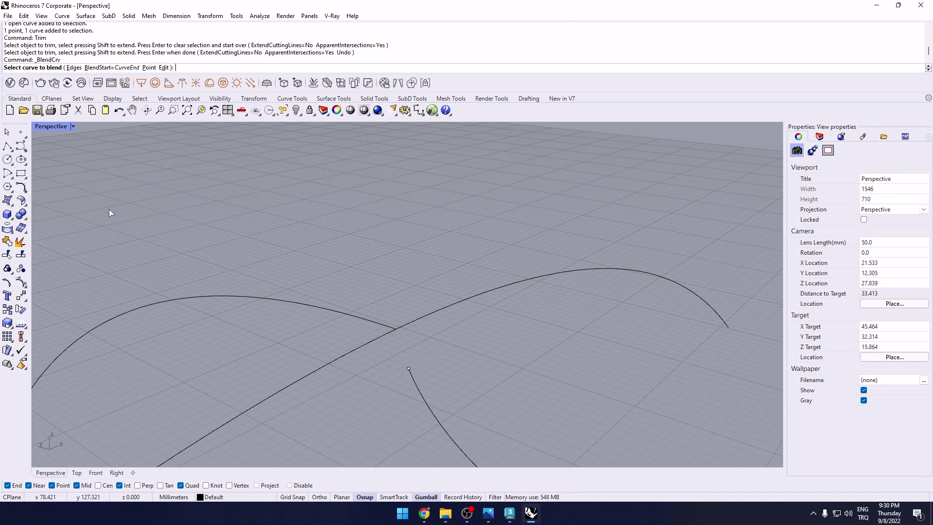
pyautogui.click(411, 373)
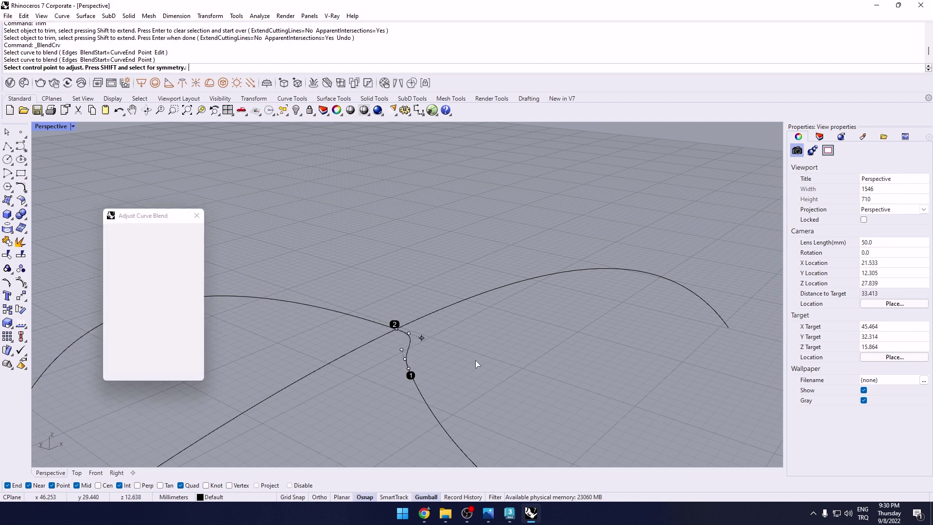
pyautogui.moveTo(475, 360); pyautogui.dragTo(556, 372, button='right')
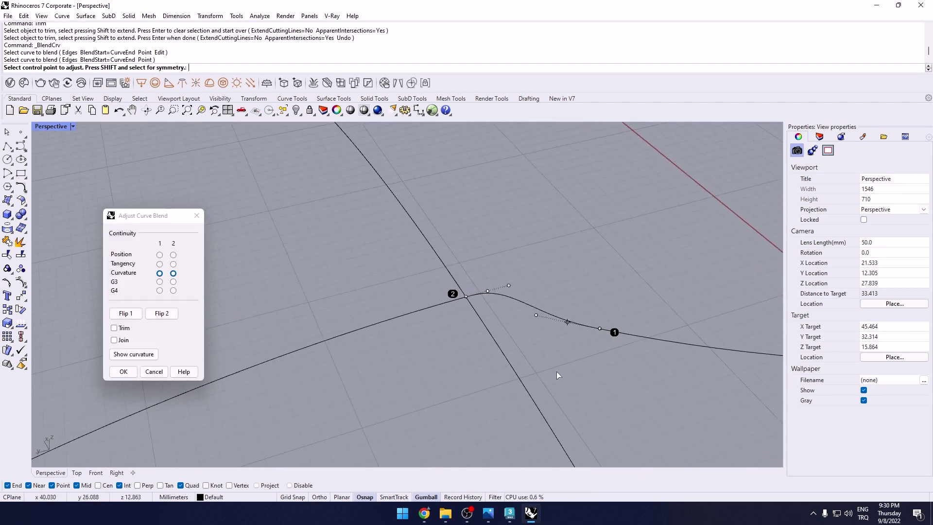
# Step: Set the blend to Tangency continuity at both ends, adjust its two handles, and accept it
pyautogui.click(160, 264)
pyautogui.click(173, 263)
pyautogui.click(502, 287)
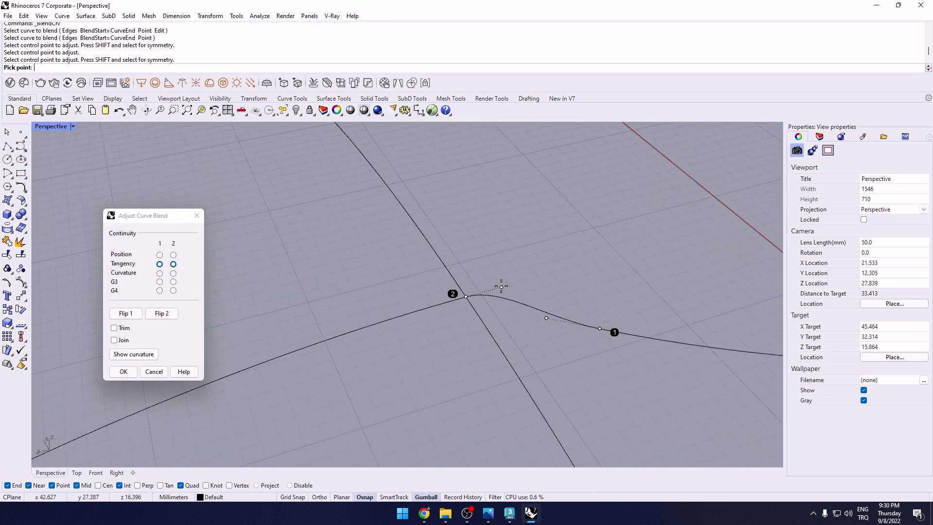
pyautogui.click(500, 287)
pyautogui.click(543, 319)
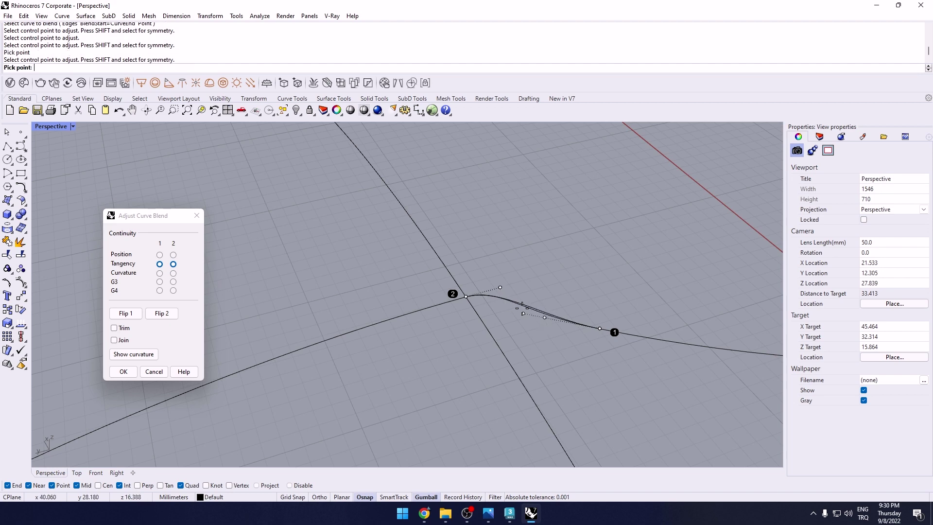
pyautogui.click(567, 298)
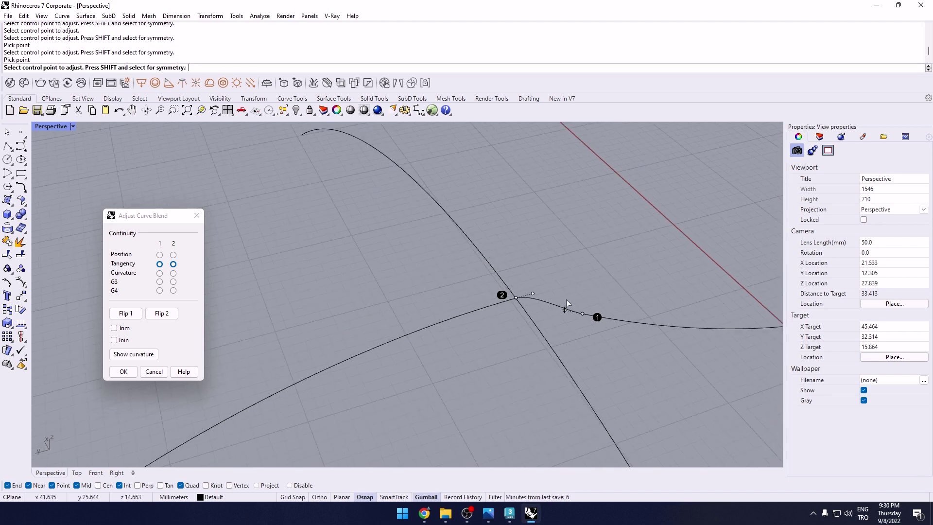
pyautogui.moveTo(566, 300); pyautogui.dragTo(438, 311, button='right')
pyautogui.click(124, 372)
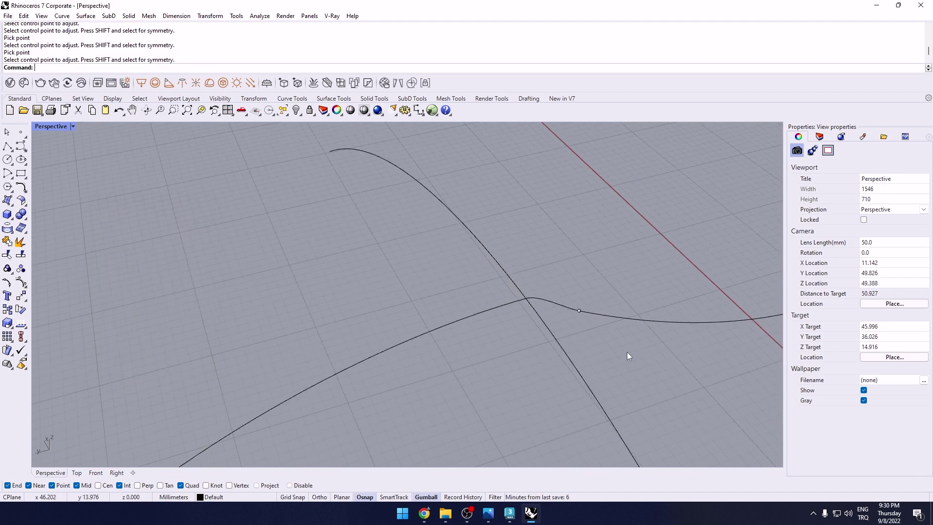
# Step: Join the untrimmed half, the blend, and the trimmed half into one open curve, and clear the selection
pyautogui.moveTo(627, 352); pyautogui.dragTo(591, 427, button='right')
pyautogui.moveTo(528, 417); pyautogui.dragTo(439, 310, button='right')
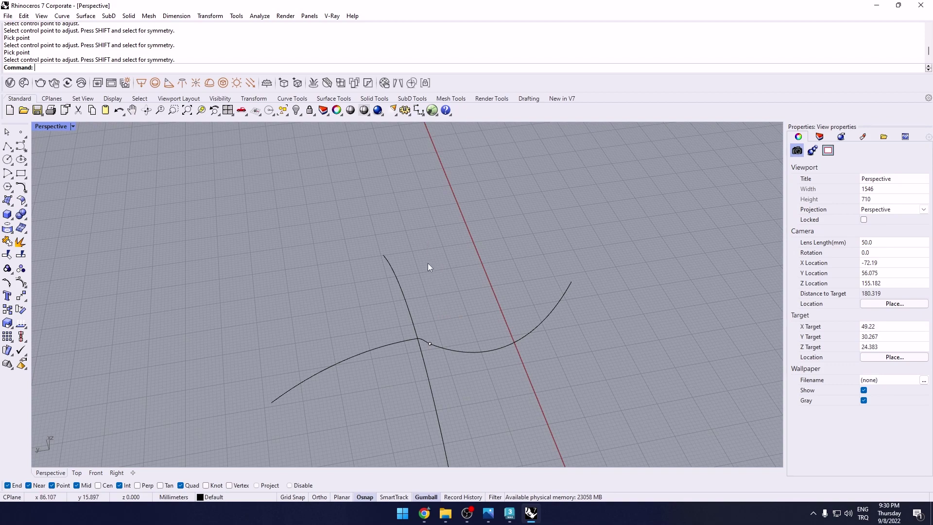
pyautogui.scroll(5, 432, 351)
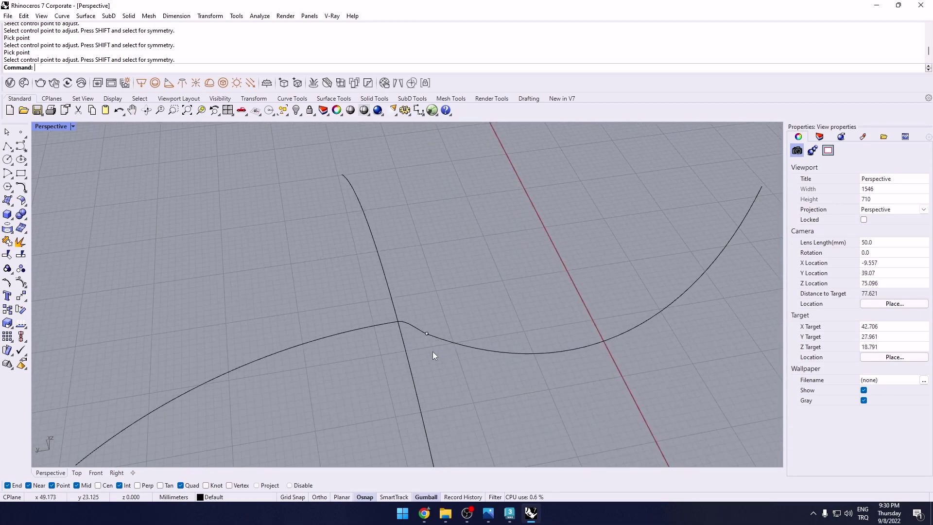
pyautogui.moveTo(433, 351); pyautogui.dragTo(406, 332, button='right')
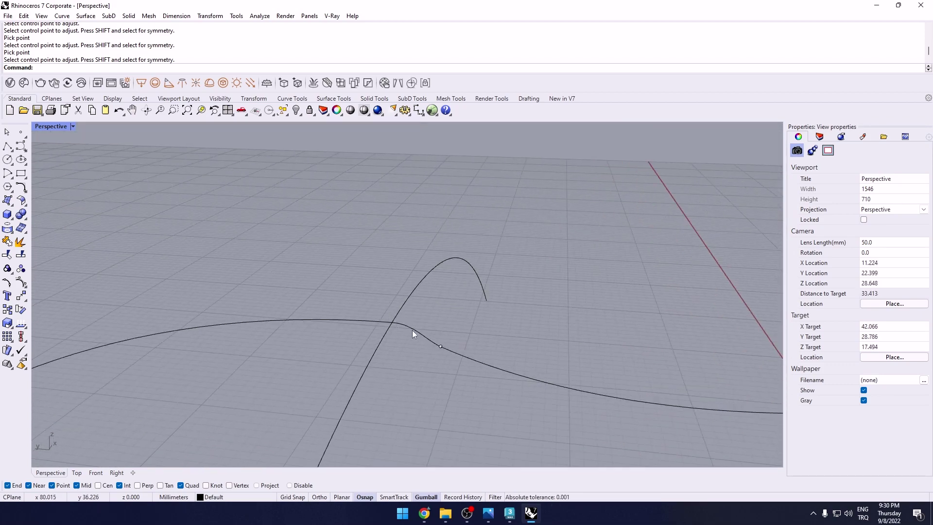
pyautogui.click(398, 322)
pyautogui.click(372, 321)
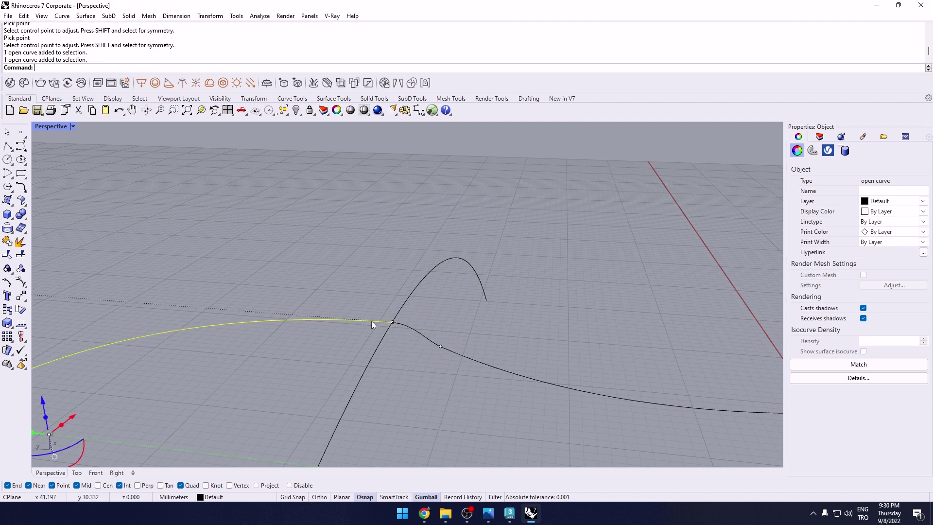
pyautogui.click(415, 334)
pyautogui.click(465, 355)
pyautogui.hotkey('ctrl', 'j')
pyautogui.click(526, 323)
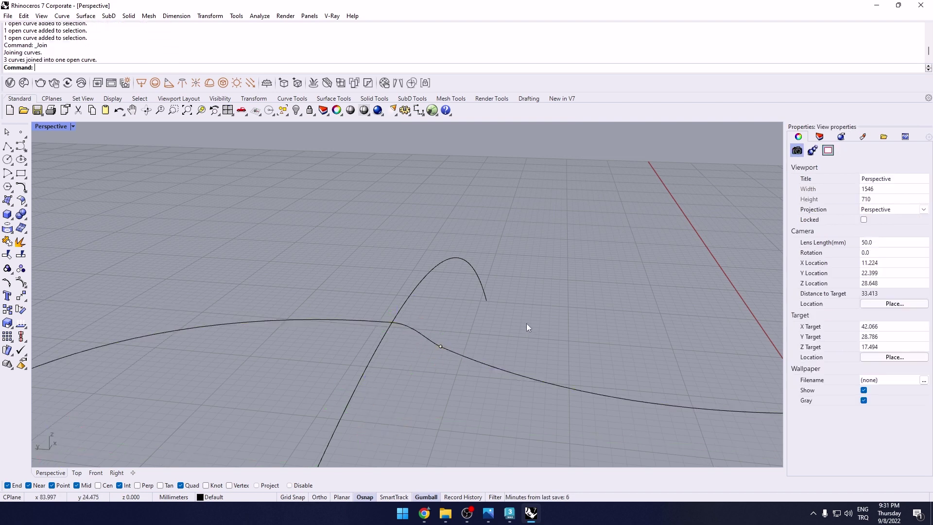
# Step: Delete the joined curve's control point where the blend meets the reshaped half, and check the resulting curve
pyautogui.click(489, 362)
pyautogui.click(440, 346)
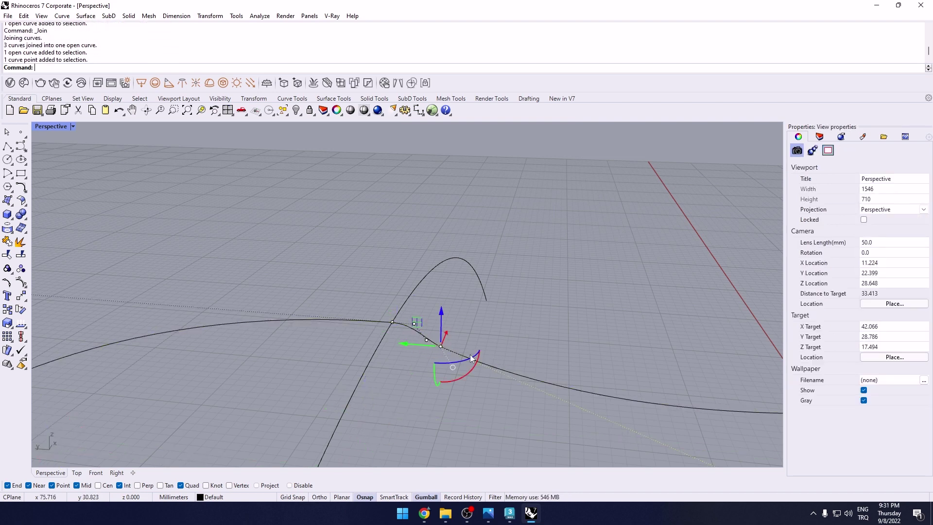
pyautogui.press('Delete')
pyautogui.press('Home')
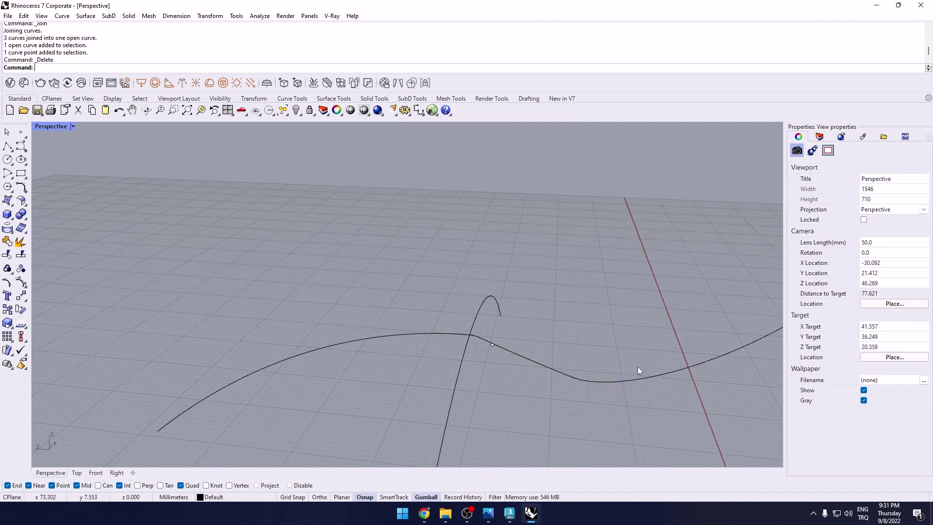
pyautogui.click(634, 375)
pyautogui.moveTo(633, 376); pyautogui.dragTo(611, 380, button='right')
pyautogui.press('Escape')
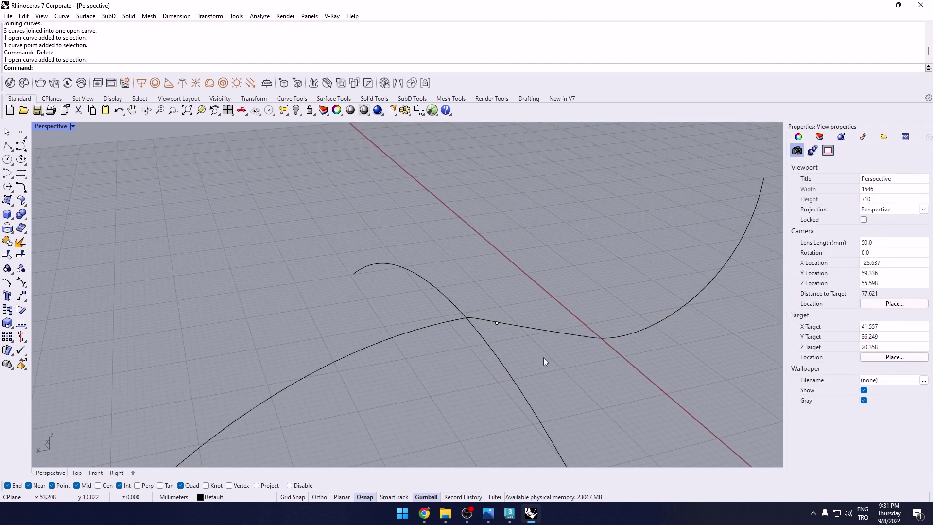
# Step: Delete the leftover point object beside the crossing, and check the joined curve as a whole
pyautogui.click(497, 323)
pyautogui.press('Delete')
pyautogui.moveTo(514, 342); pyautogui.dragTo(651, 361, button='right')
pyautogui.click(622, 359)
pyautogui.press('Escape')
pyautogui.moveTo(558, 366); pyautogui.dragTo(590, 395, button='right')
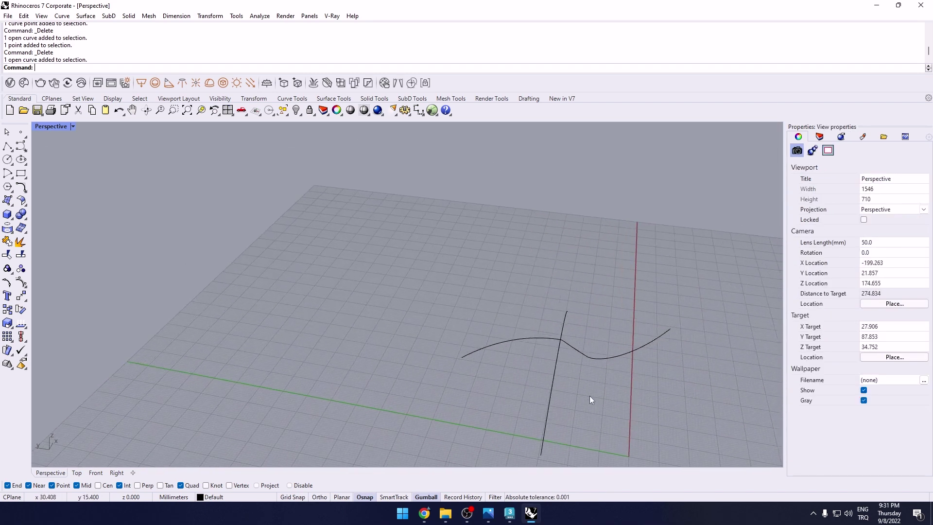
# Step: Select both curves, run Intersect to check that they still meet, and undo the intersection
pyautogui.moveTo(590, 395); pyautogui.dragTo(545, 326)
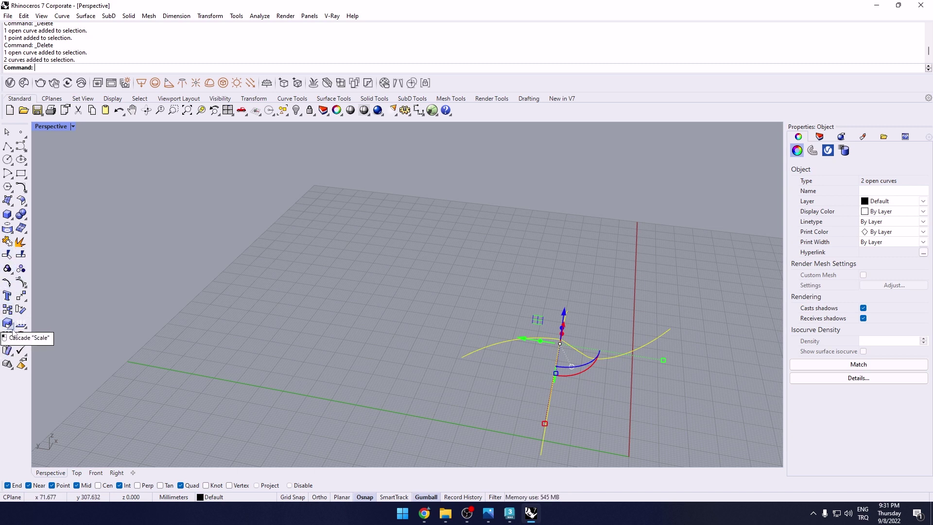
pyautogui.click(12, 231)
pyautogui.click(34, 247)
pyautogui.moveTo(648, 337); pyautogui.dragTo(554, 346, button='right')
pyautogui.hotkey('ctrl', 'z')
# Step: Examine the crossing curves from another angle, and switch to the Photos window with Soru3_EgriDevam.png to reread the question
pyautogui.scroll(4, 389, 279)
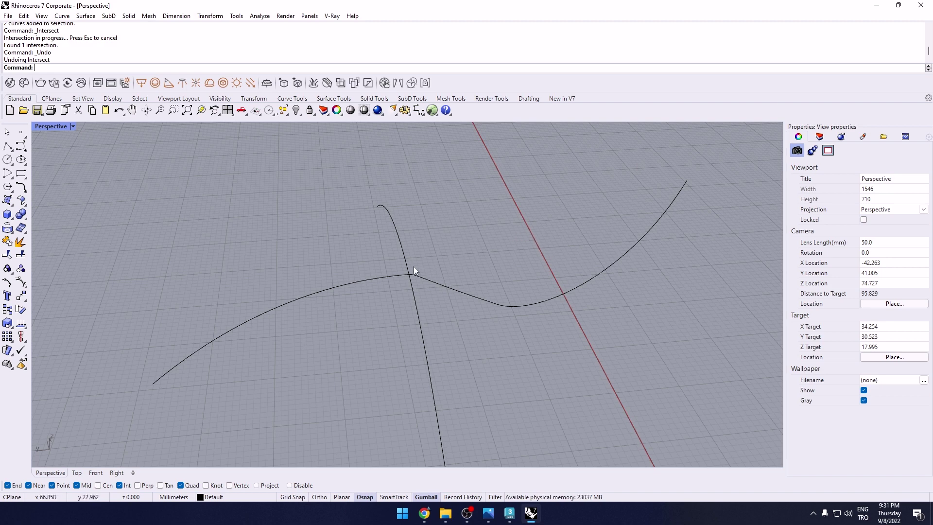
pyautogui.moveTo(439, 235); pyautogui.dragTo(471, 285, button='right')
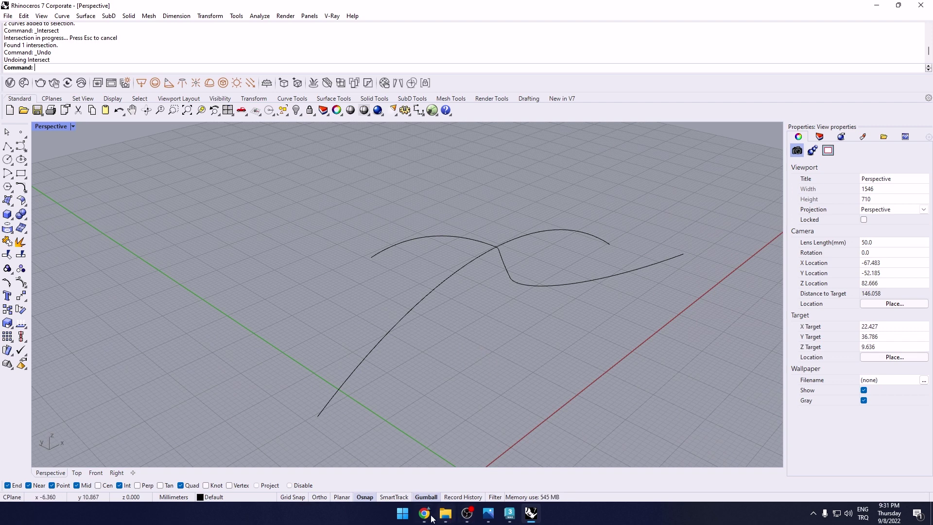
pyautogui.click(490, 518)
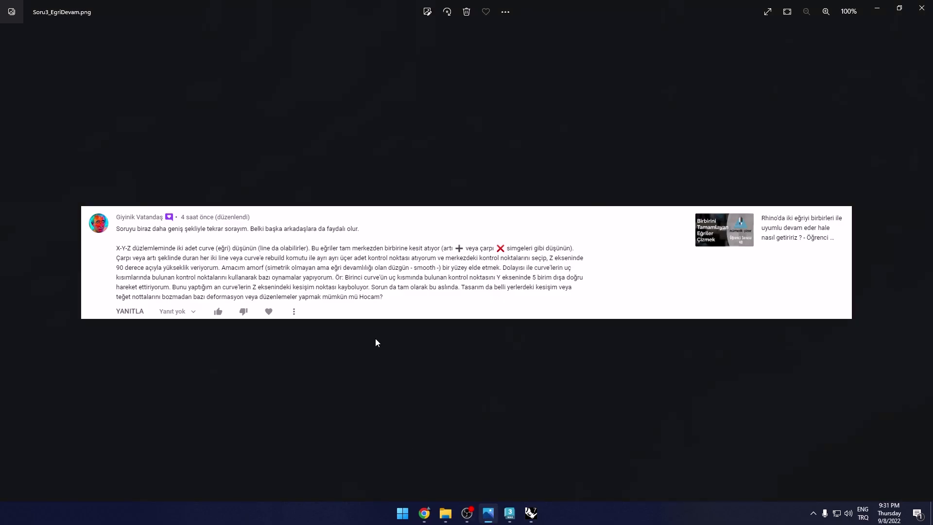